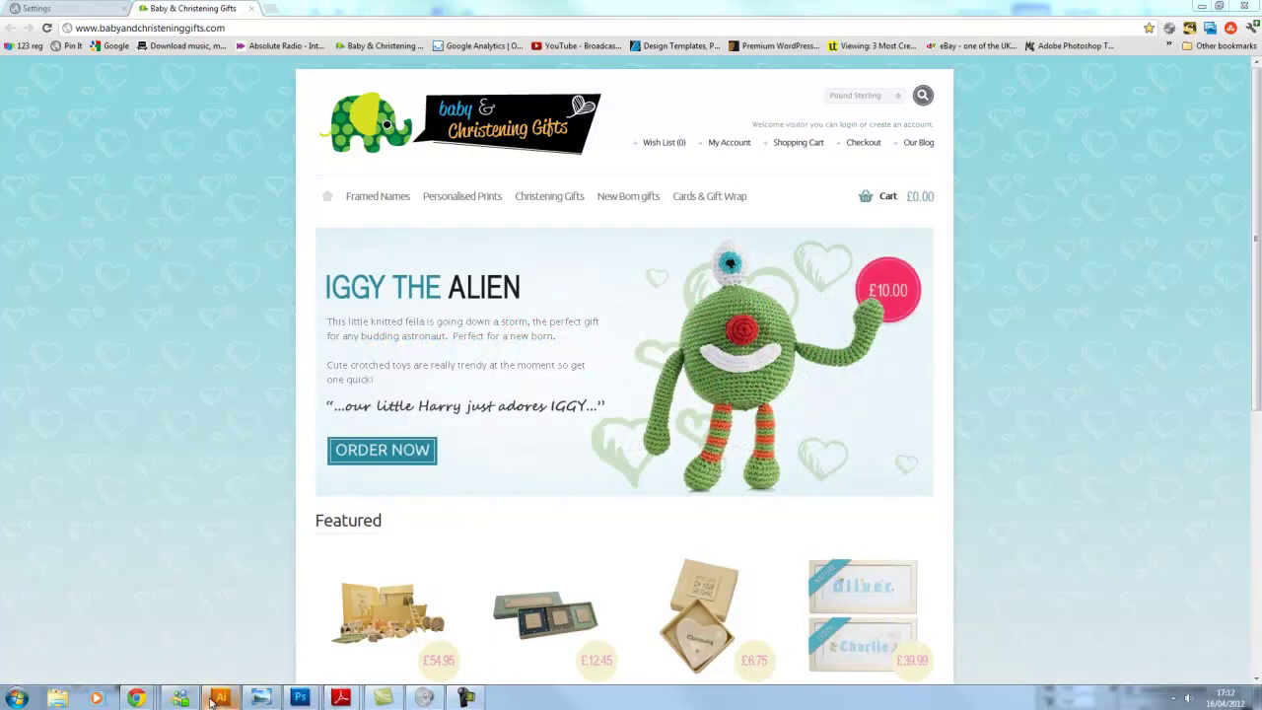
# Step: Show the logo new.ai document in Illustrator with the full 'BABY & CHRISTENING gifts' elephant banner in view
pyautogui.click(213, 699)
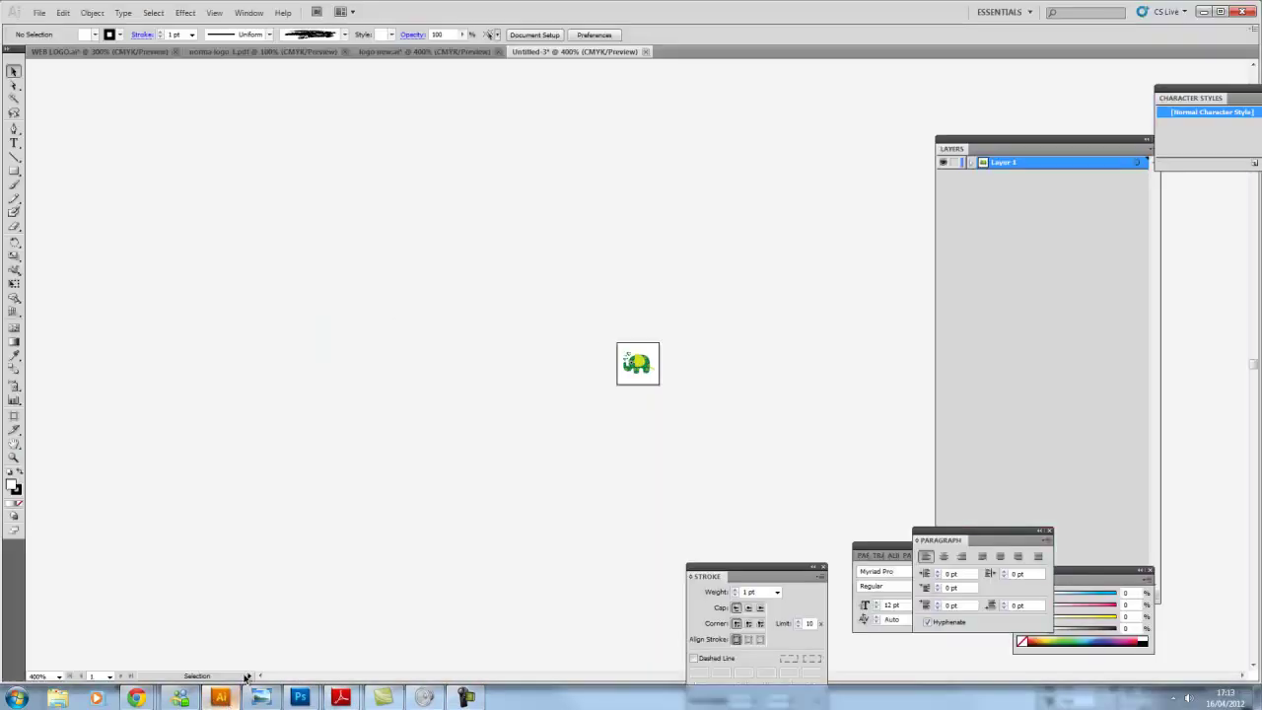
pyautogui.click(400, 51)
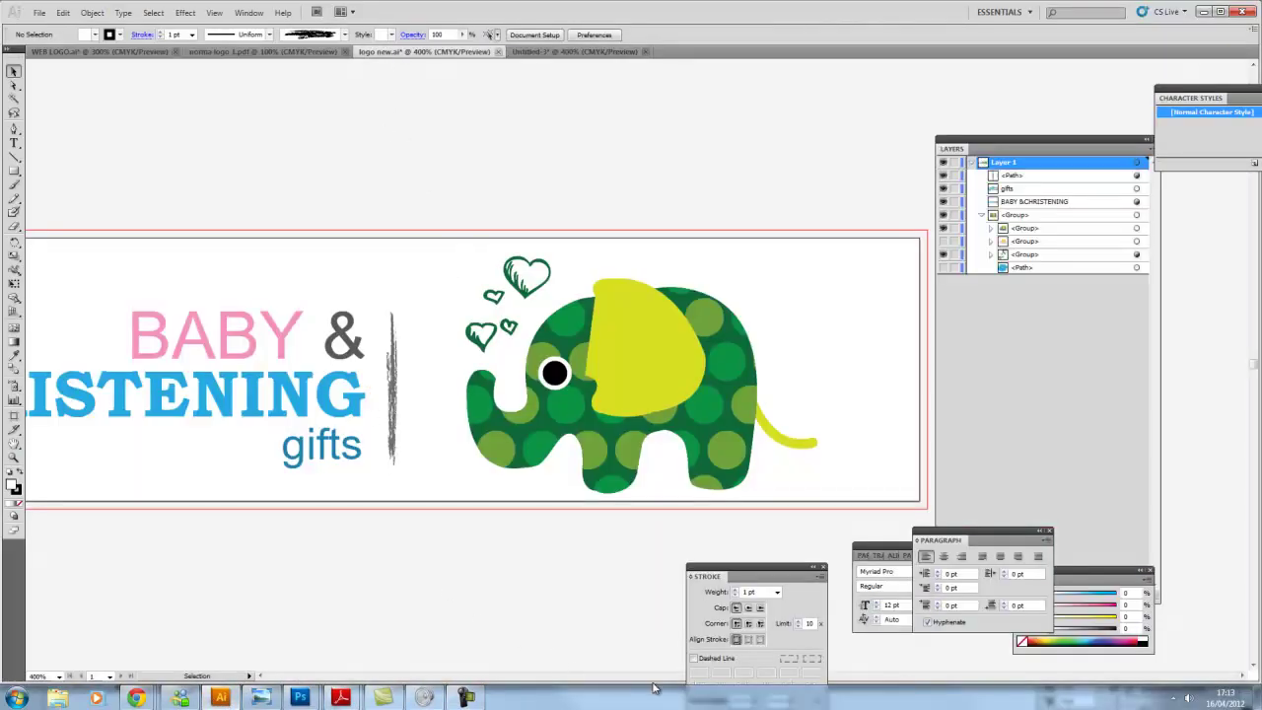
pyautogui.moveTo(735, 576); pyautogui.dragTo(855, 576)
pyautogui.moveTo(755, 676); pyautogui.dragTo(754, 679)
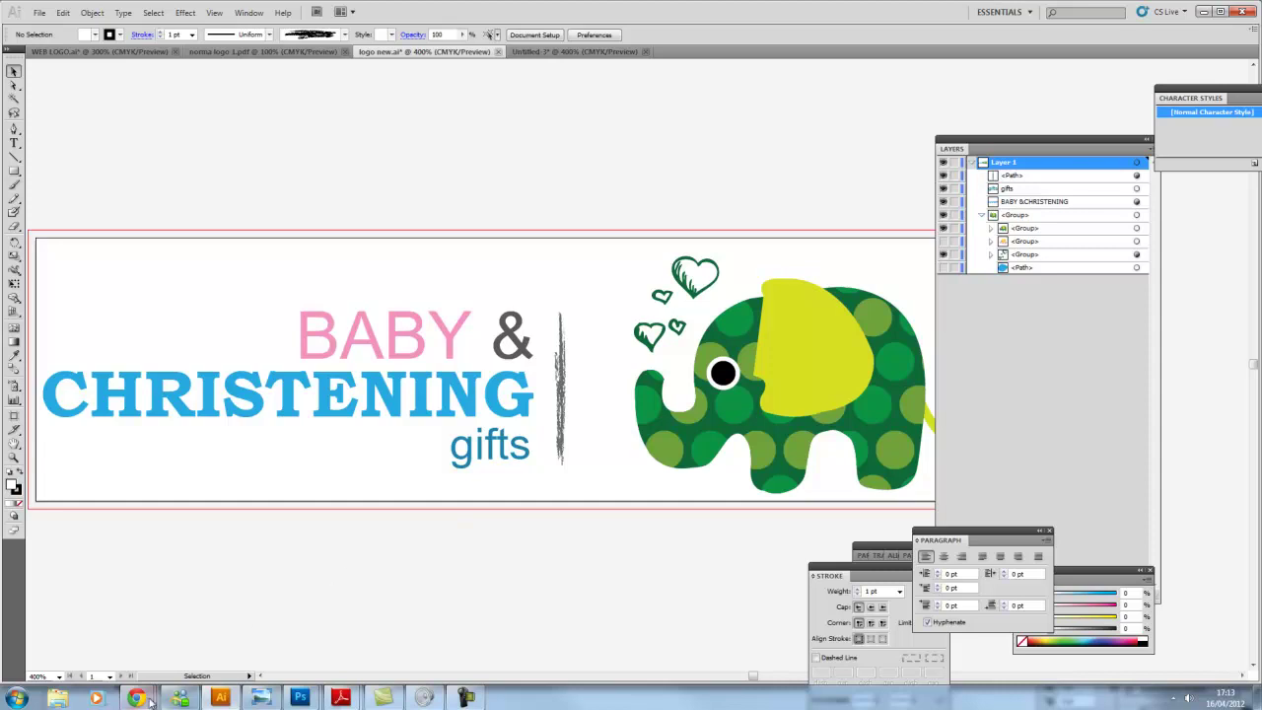
# Step: In the OpenCart admin, open the Baby & Christening Gifts store's settings form from System > Settings
pyautogui.moveTo(143, 698)
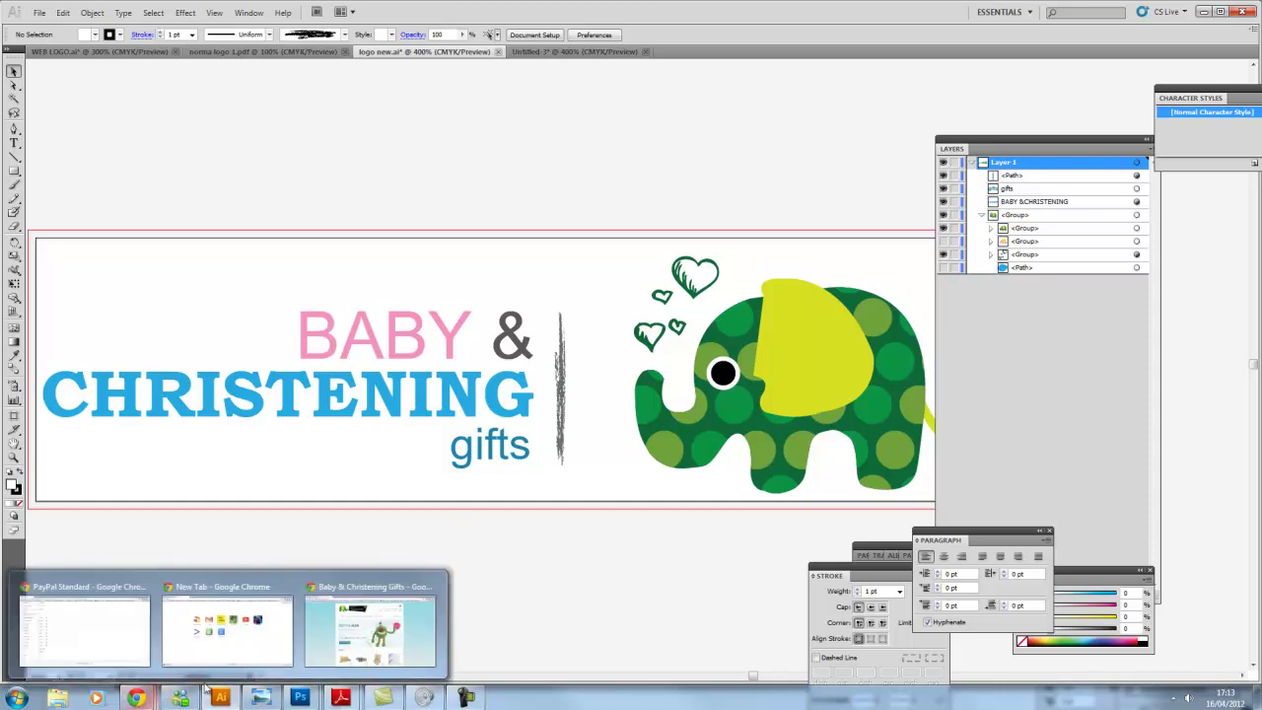
pyautogui.click(373, 620)
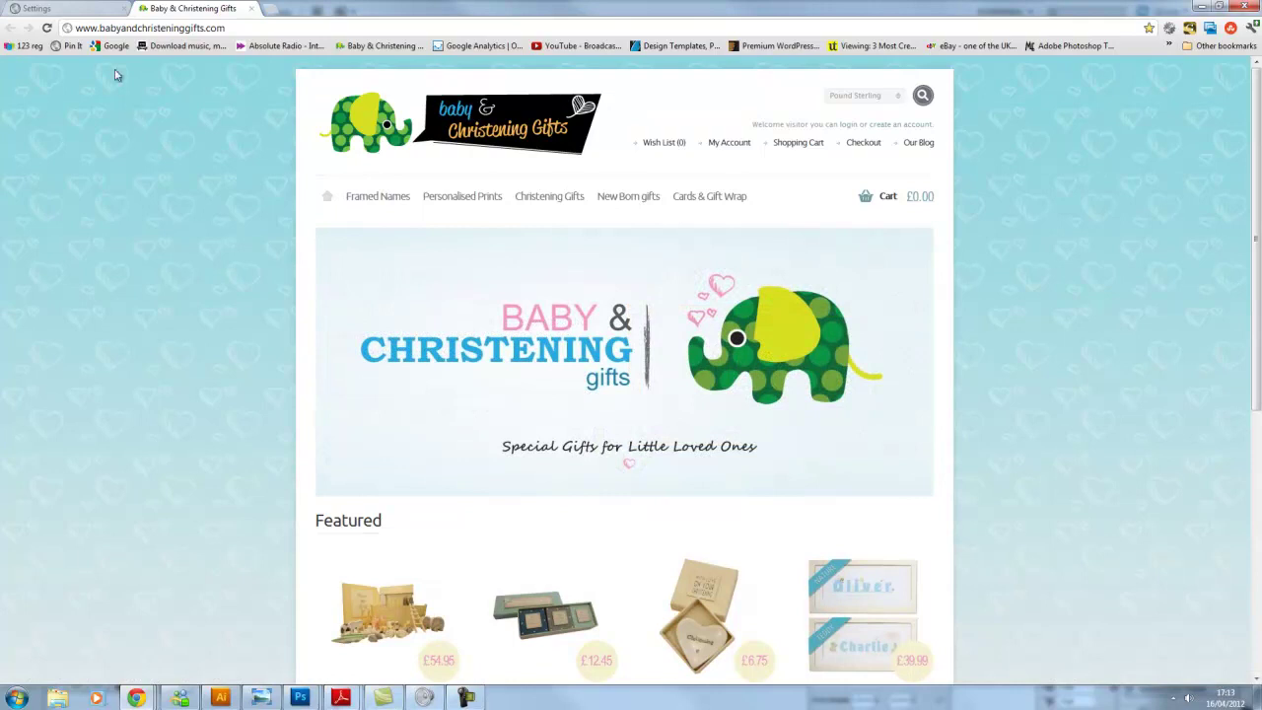
pyautogui.click(94, 8)
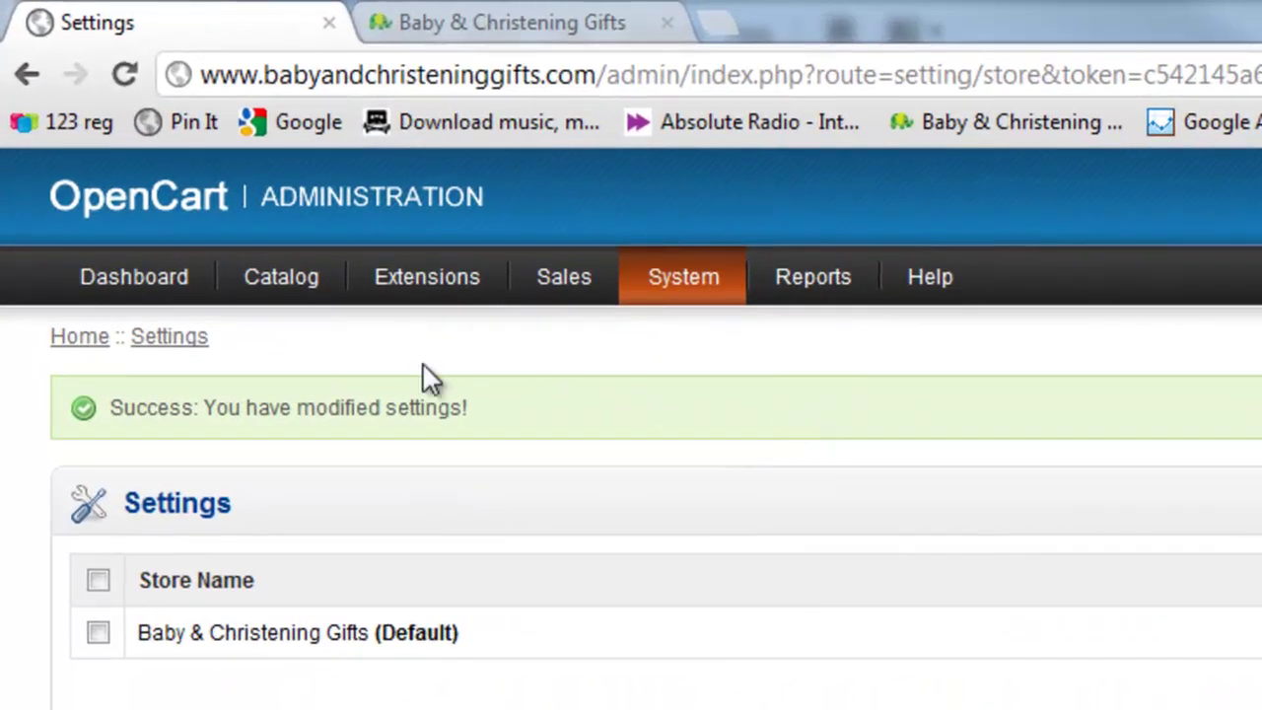
pyautogui.moveTo(708, 300)
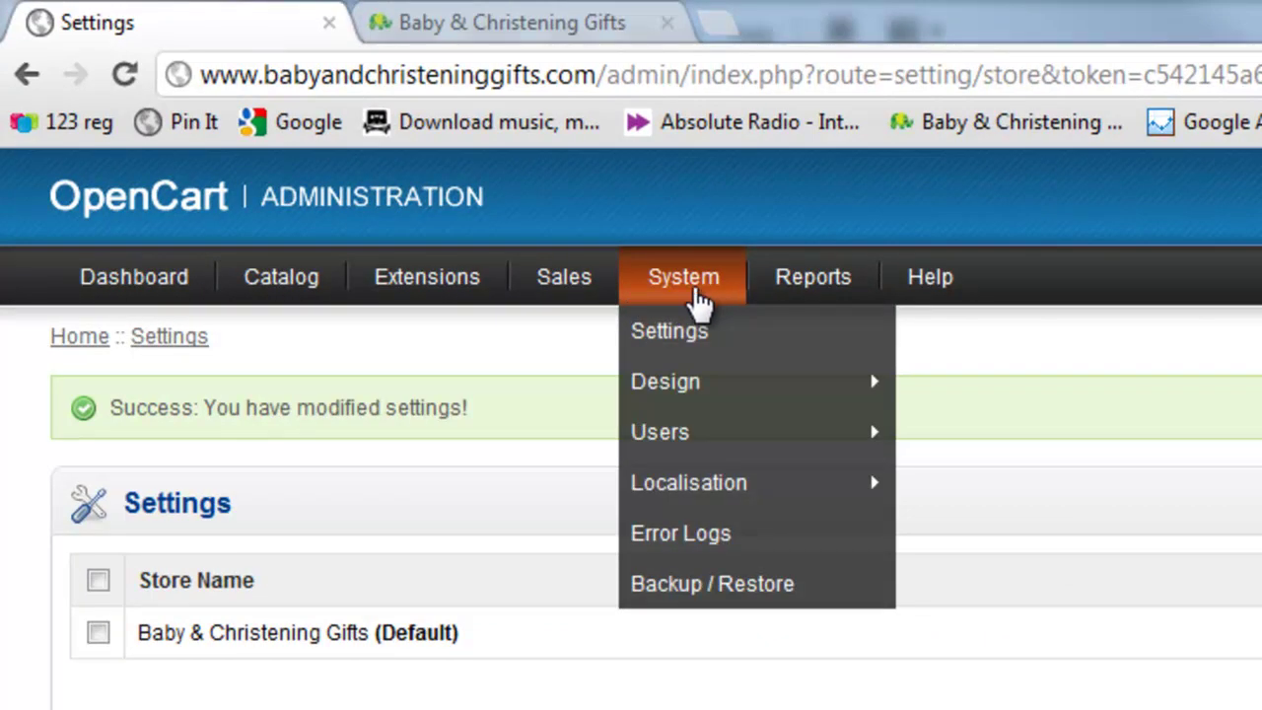
pyautogui.click(669, 335)
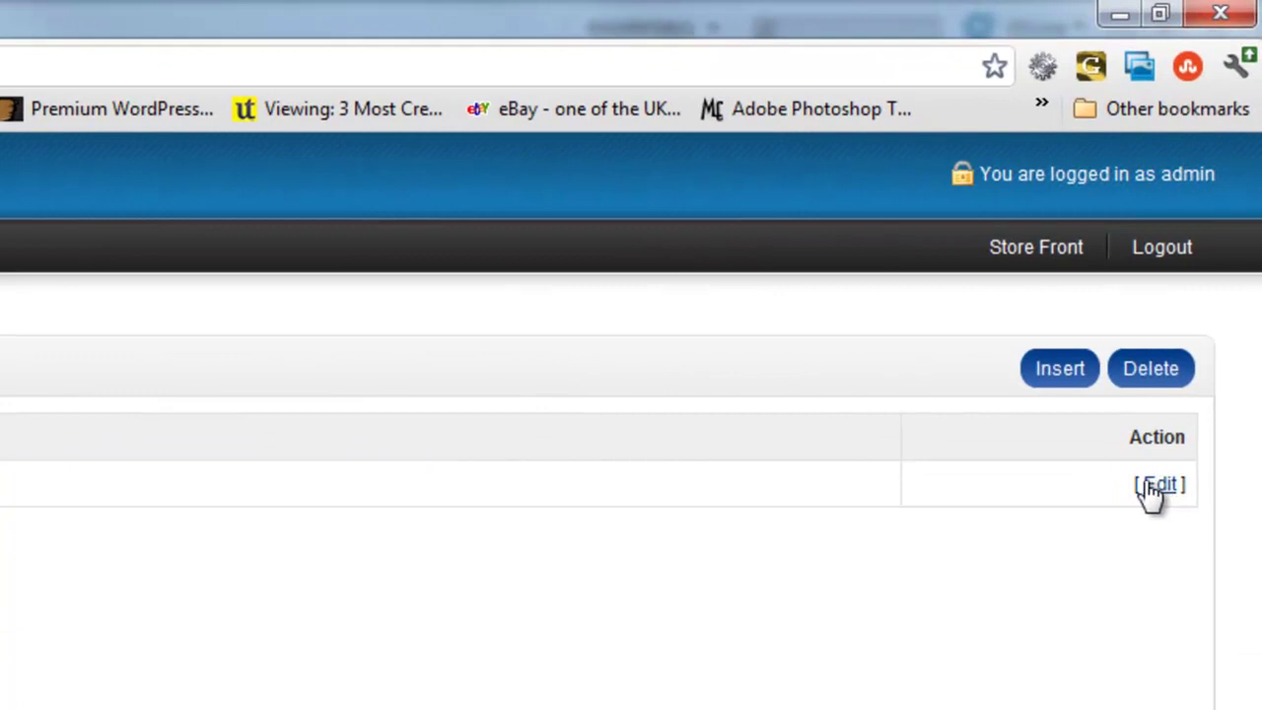
pyautogui.click(1160, 486)
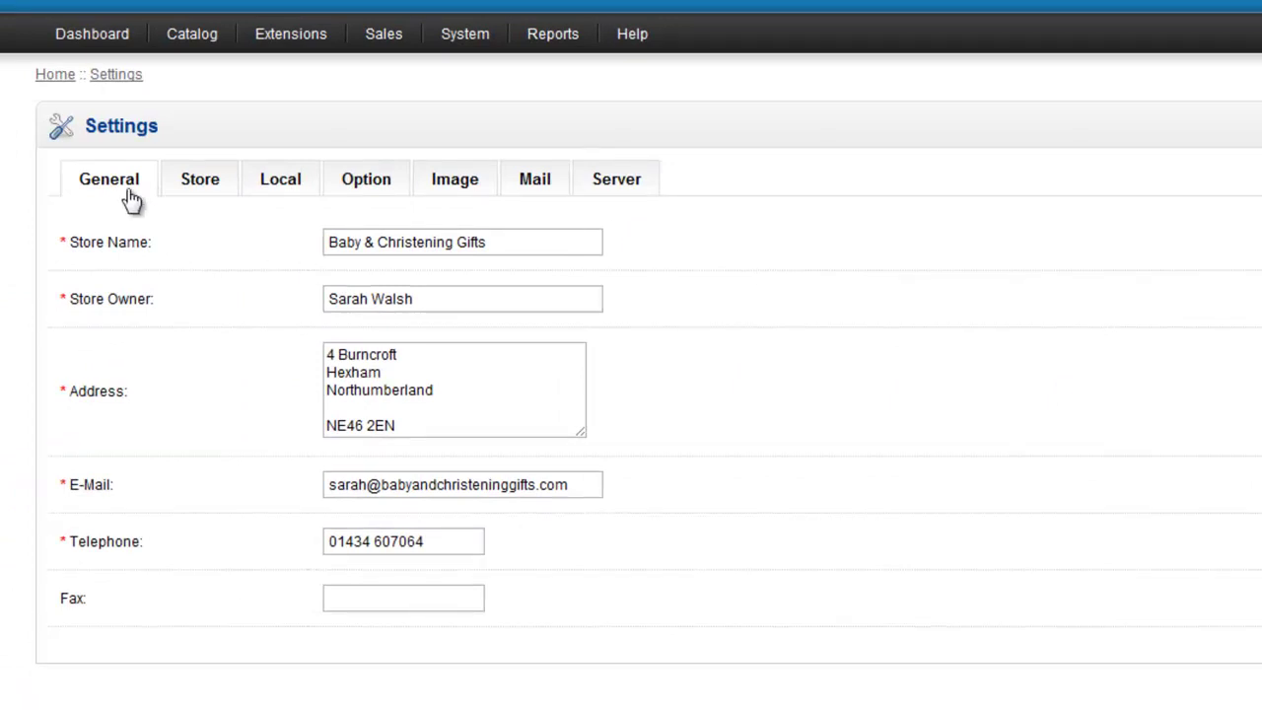
# Step: On the Image settings tab, open the Image Manager from the Store Logo image
pyautogui.click(454, 182)
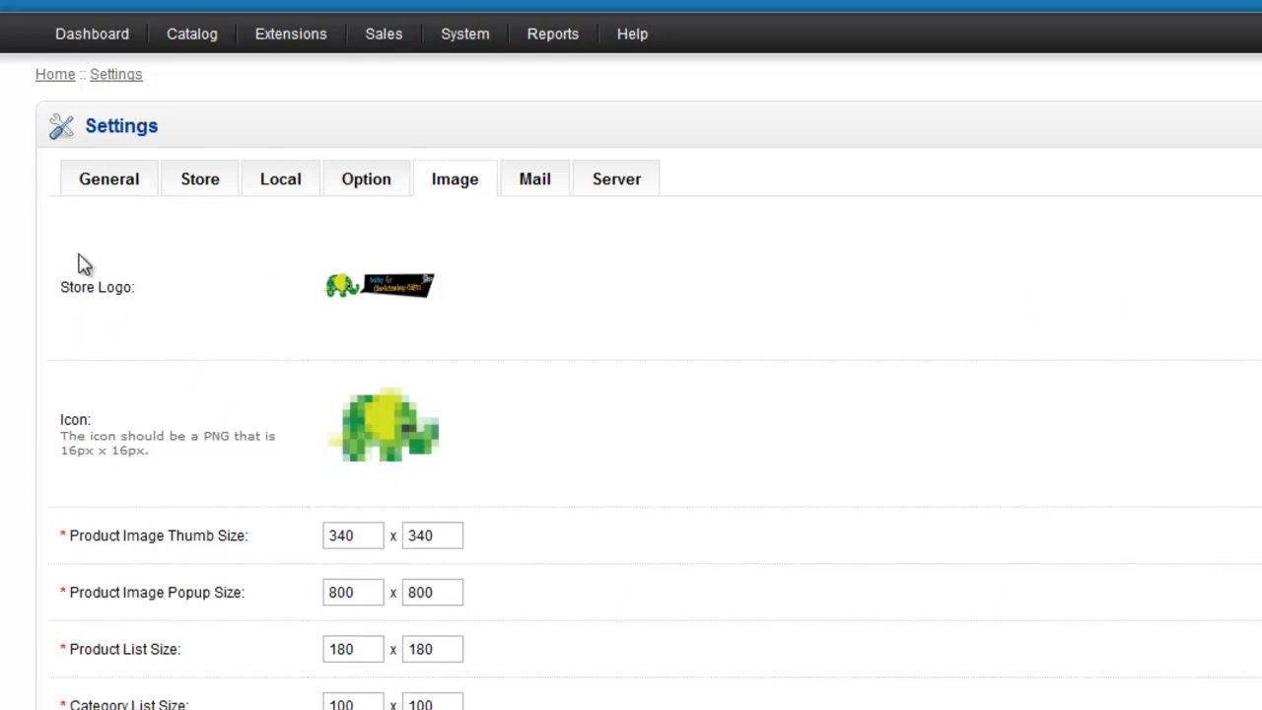
pyautogui.click(379, 298)
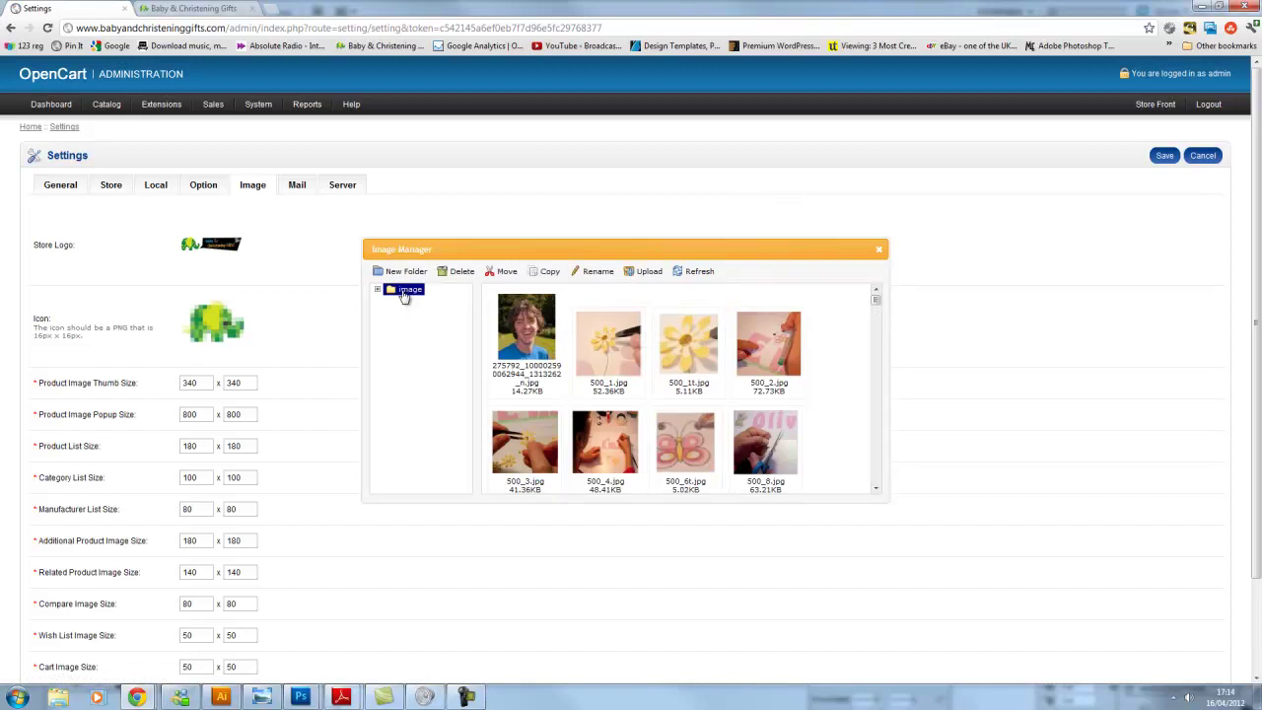
# Step: Upload the logo-new file into the Image Manager through the Open dialog
pyautogui.click(648, 276)
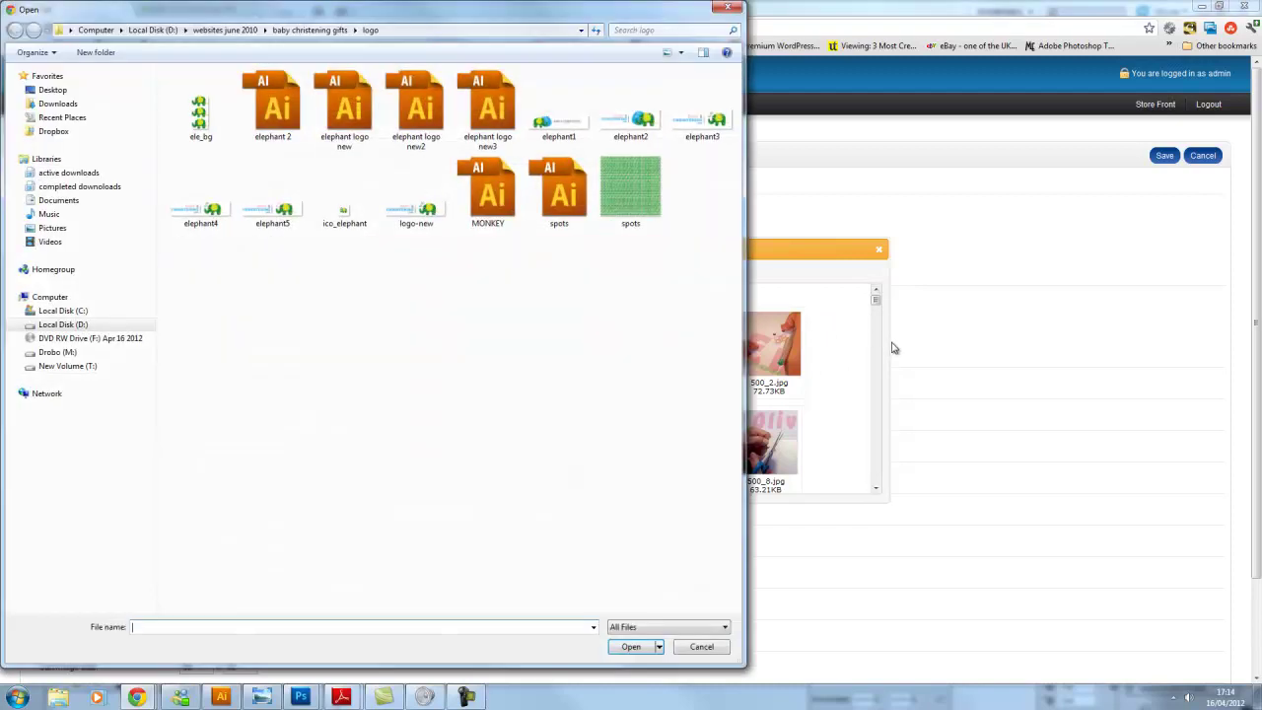
pyautogui.click(412, 222)
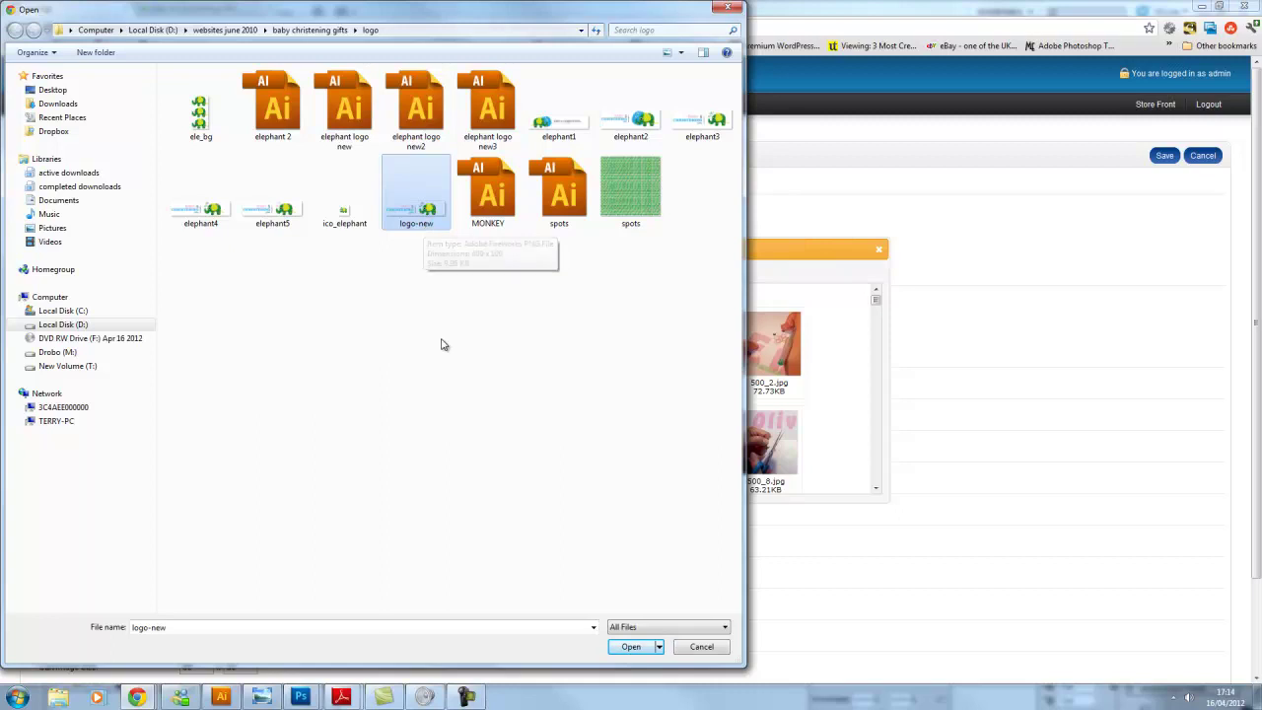
pyautogui.doubleClick(426, 212)
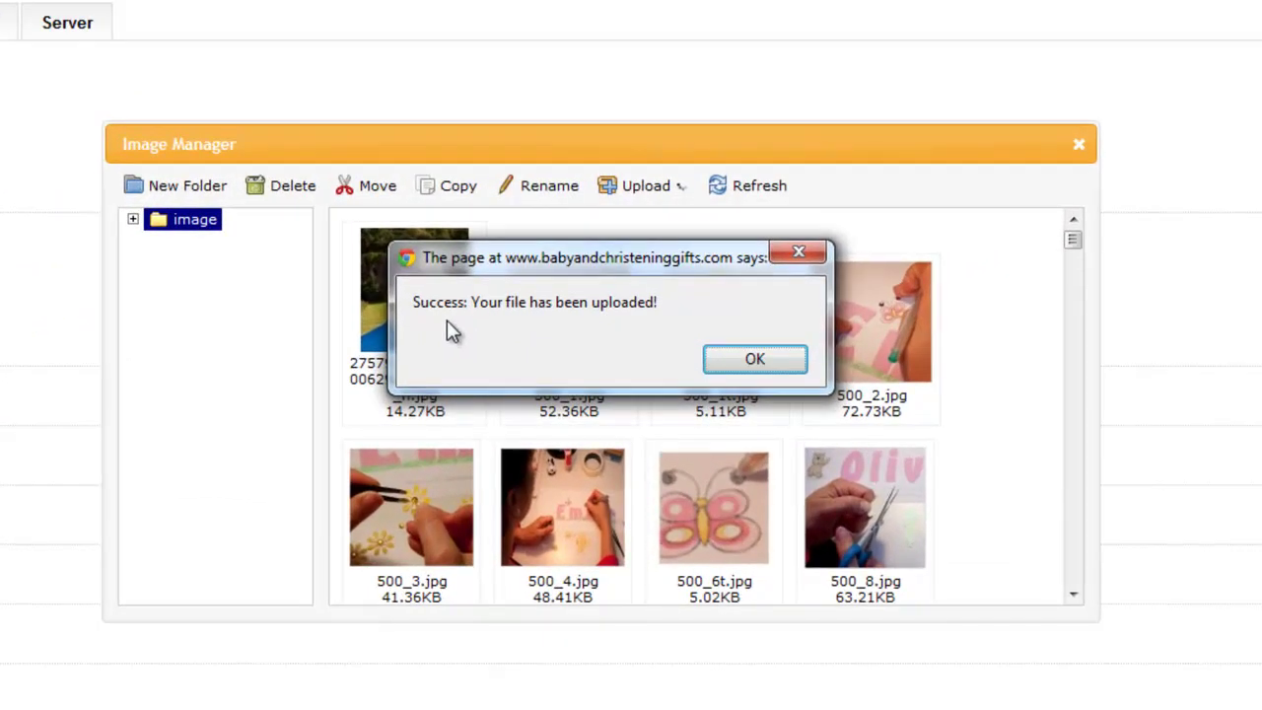
# Step: Dismiss the upload alert, pick logo-new.png in the Image Manager as Store Logo, and save the settings
pyautogui.click(755, 360)
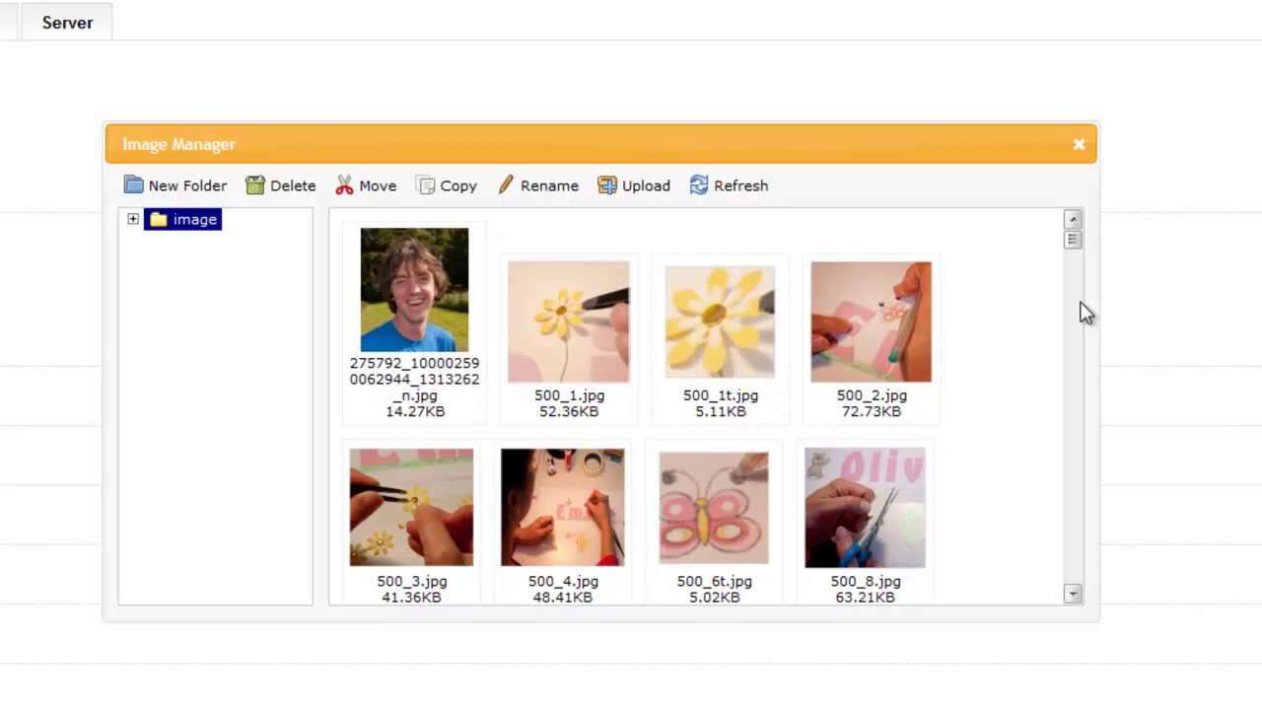
pyautogui.moveTo(1078, 248); pyautogui.dragTo(1094, 530)
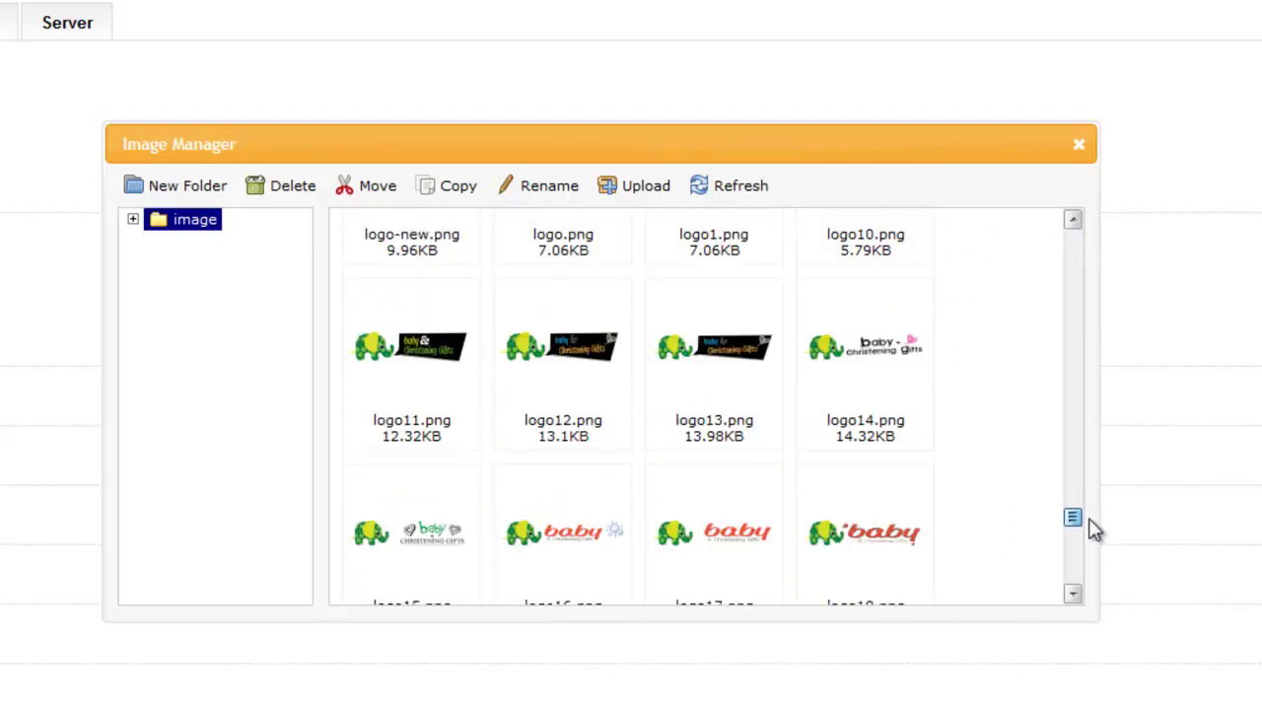
pyautogui.click(1075, 595)
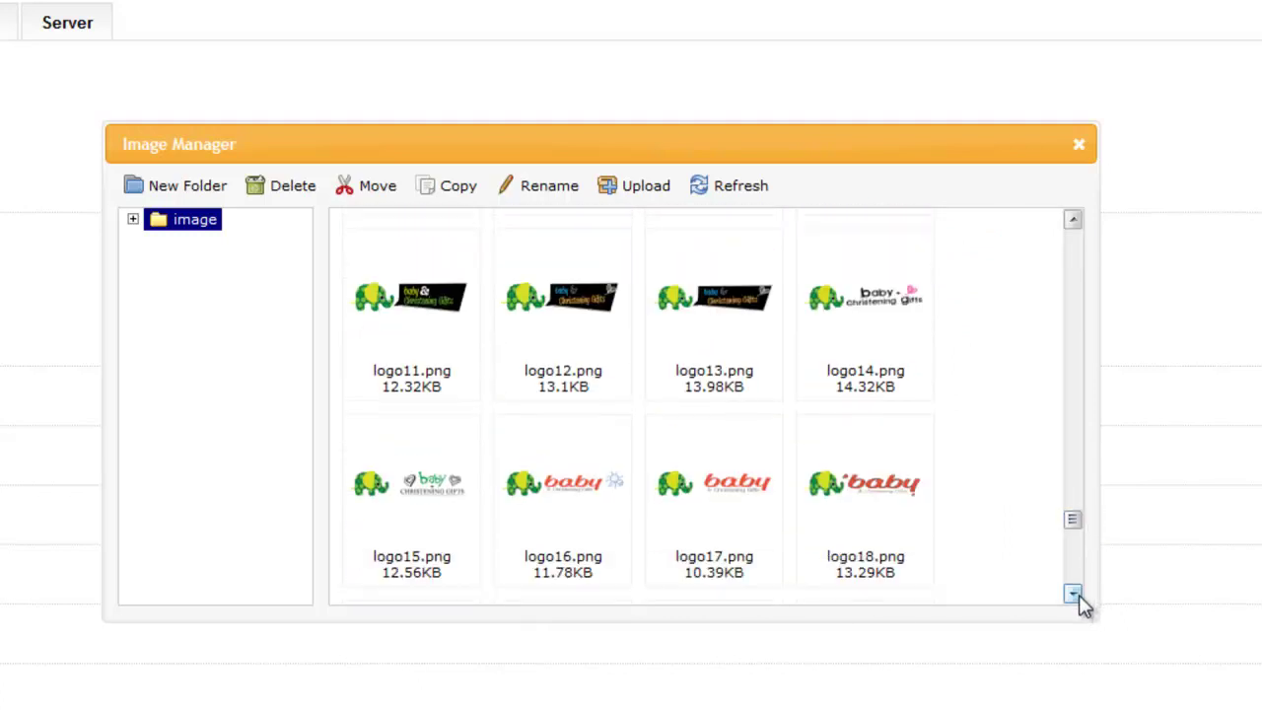
pyautogui.click(1077, 595)
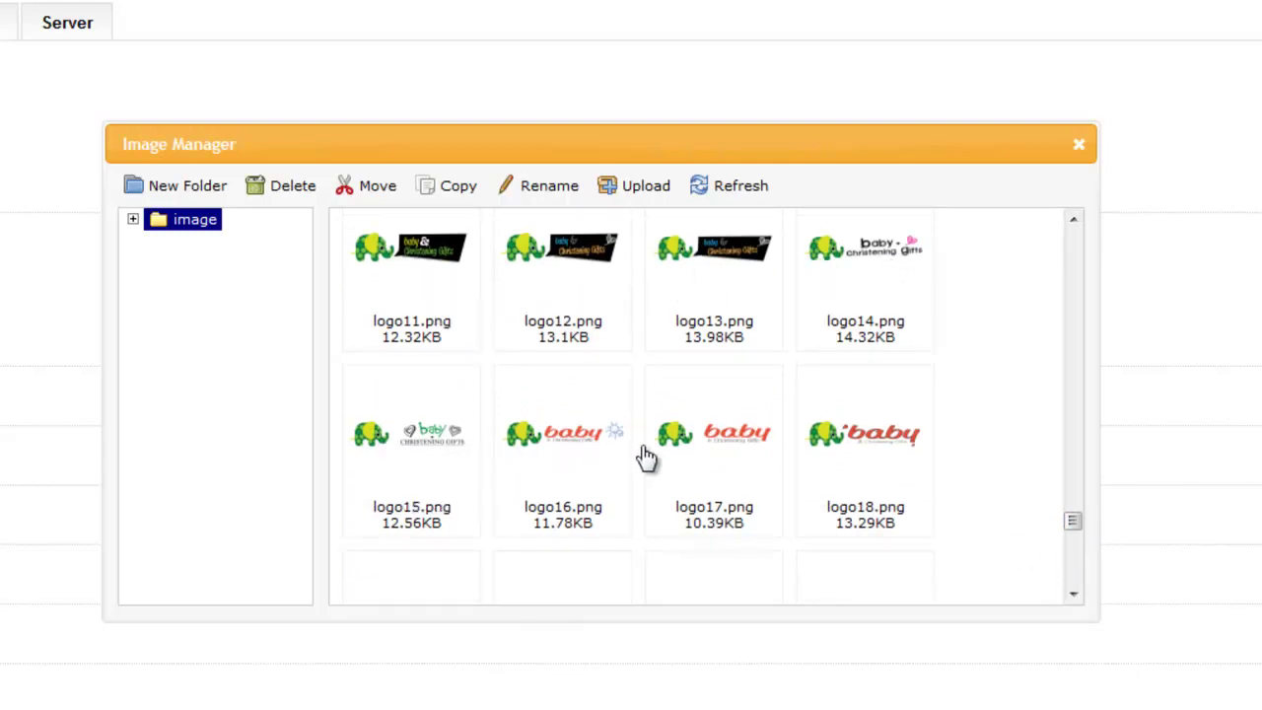
pyautogui.click(1073, 595)
pyautogui.click(1073, 595)
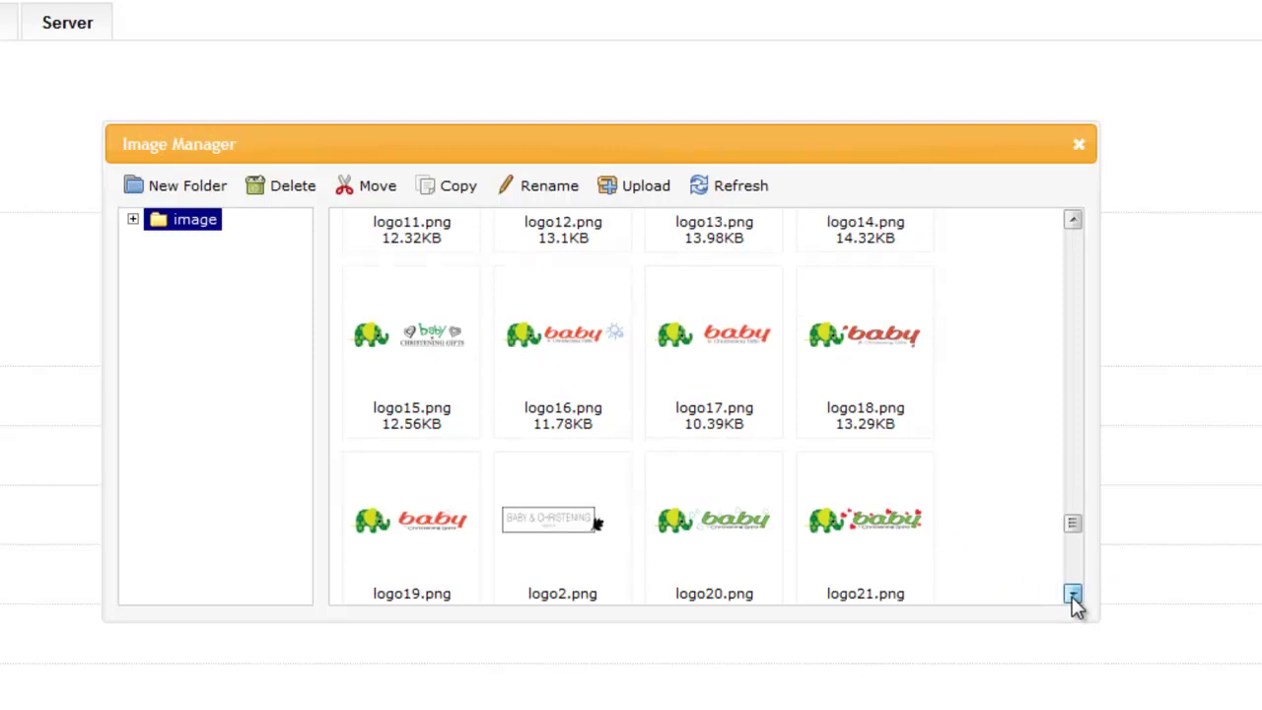
pyautogui.click(1073, 595)
pyautogui.click(1073, 595)
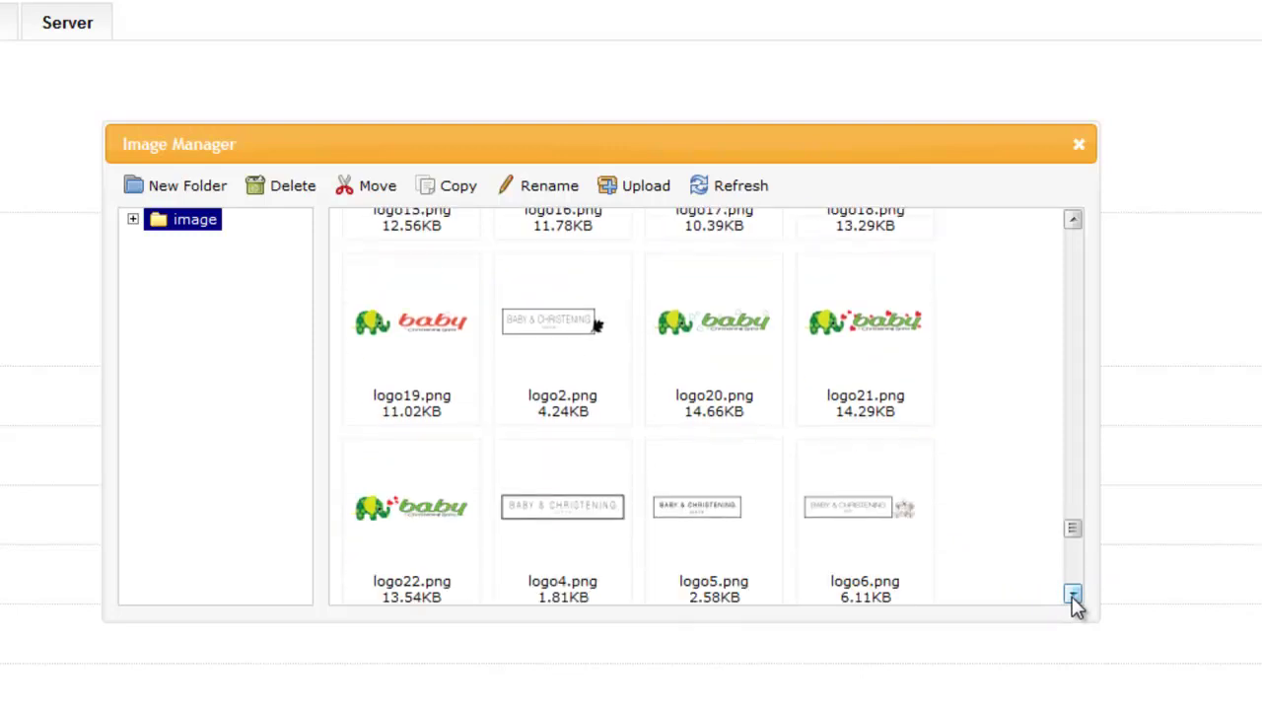
pyautogui.click(1072, 596)
pyautogui.click(1073, 596)
pyautogui.click(1073, 596)
pyautogui.click(1072, 596)
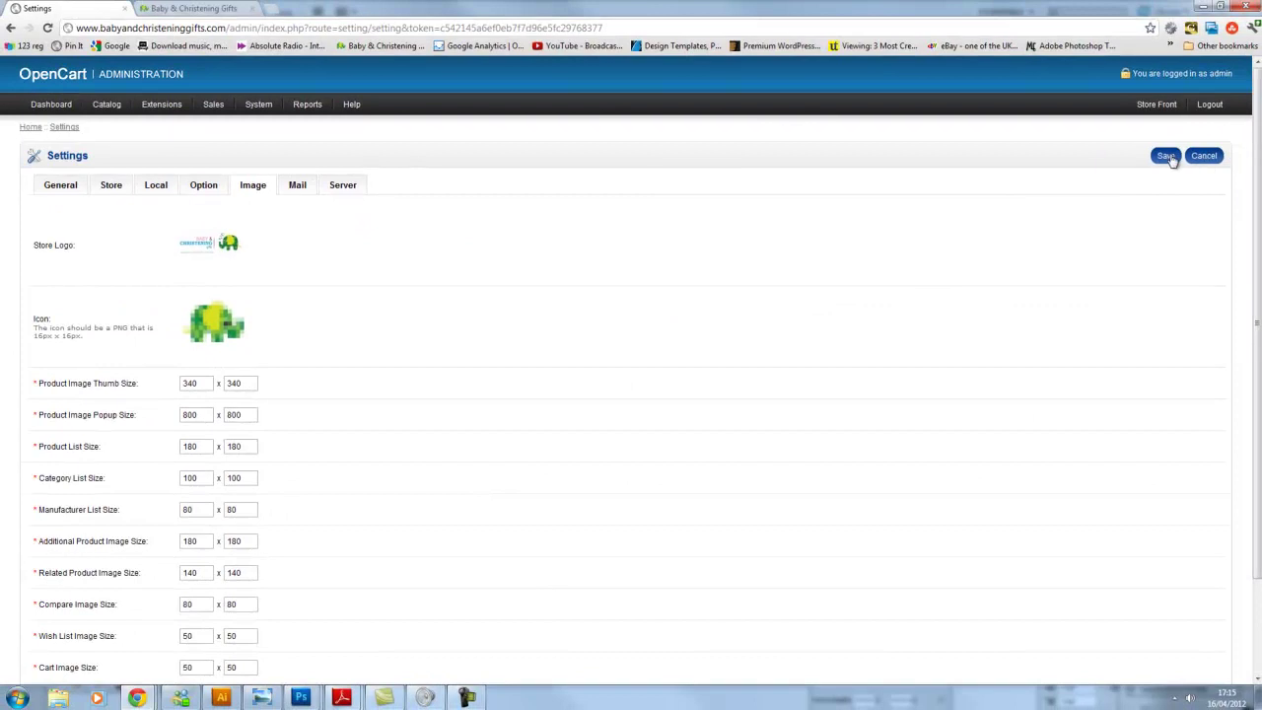
pyautogui.click(1165, 156)
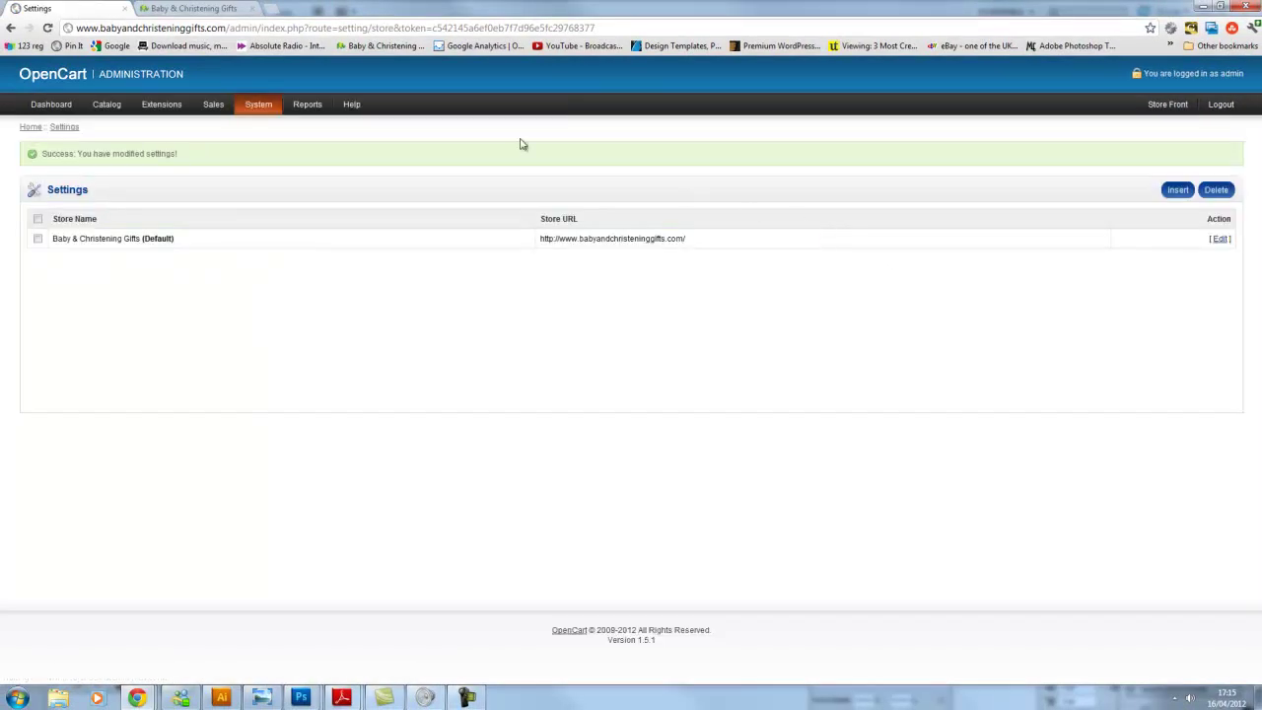
# Step: Go to the Baby & Christening Gifts storefront to view the new elephant logo in the header
pyautogui.click(194, 8)
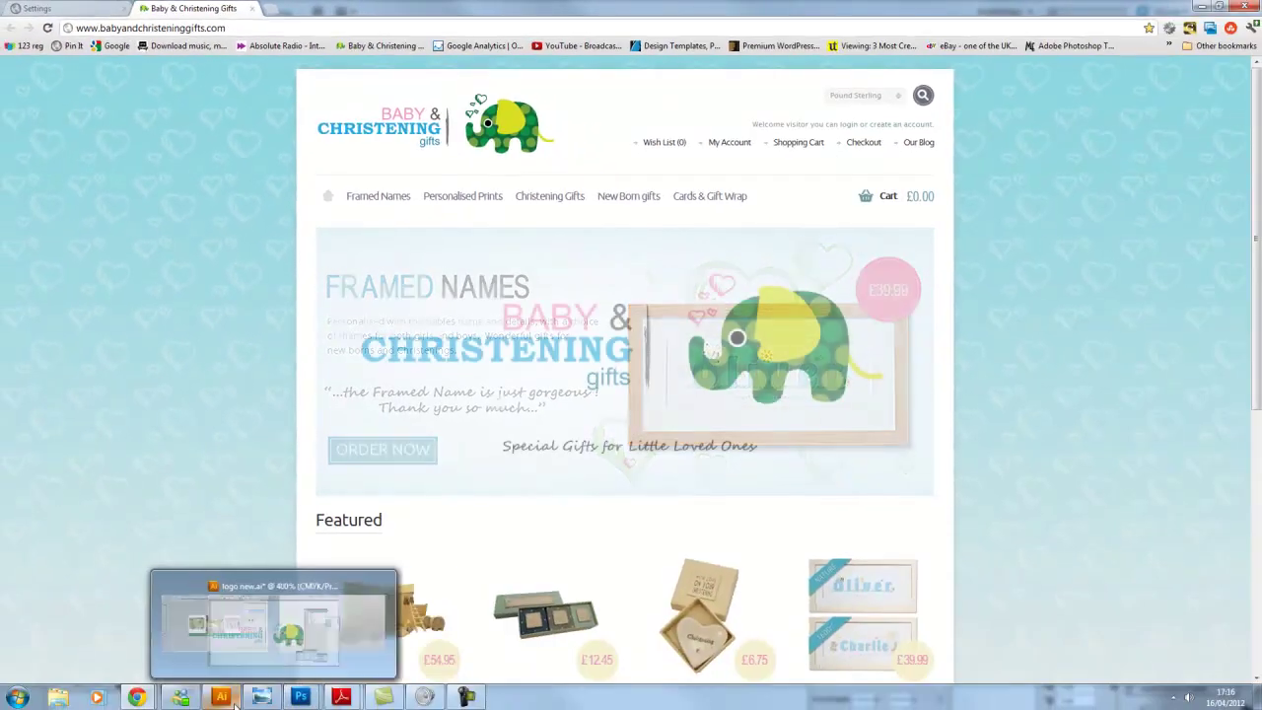
# Step: Create a new Illustrator document with width and height both set to 16 px
pyautogui.click(235, 702)
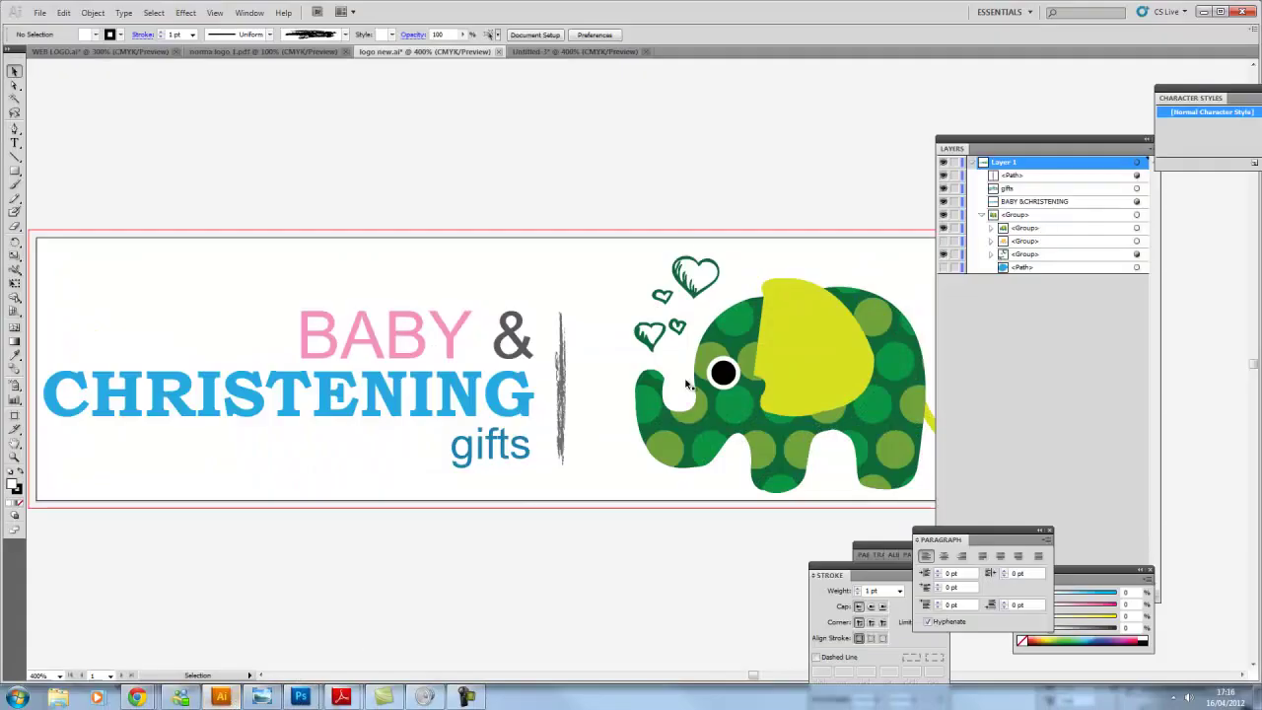
pyautogui.click(40, 12)
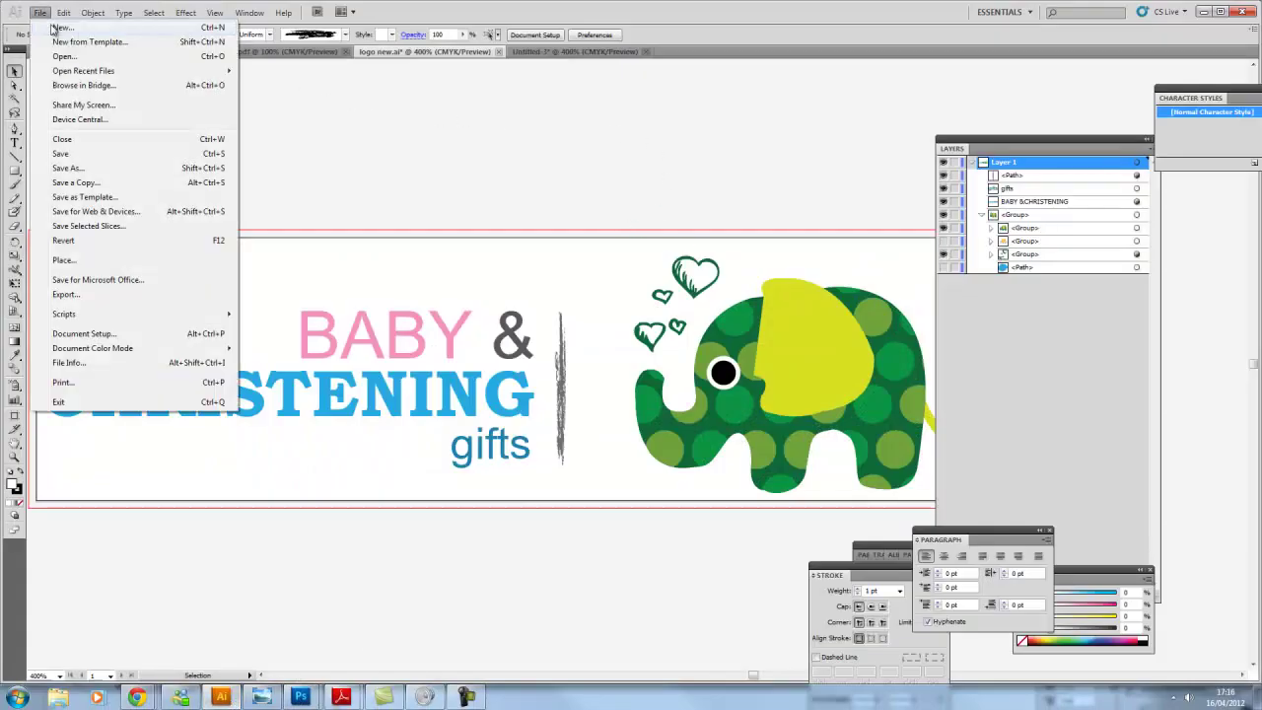
pyautogui.click(49, 27)
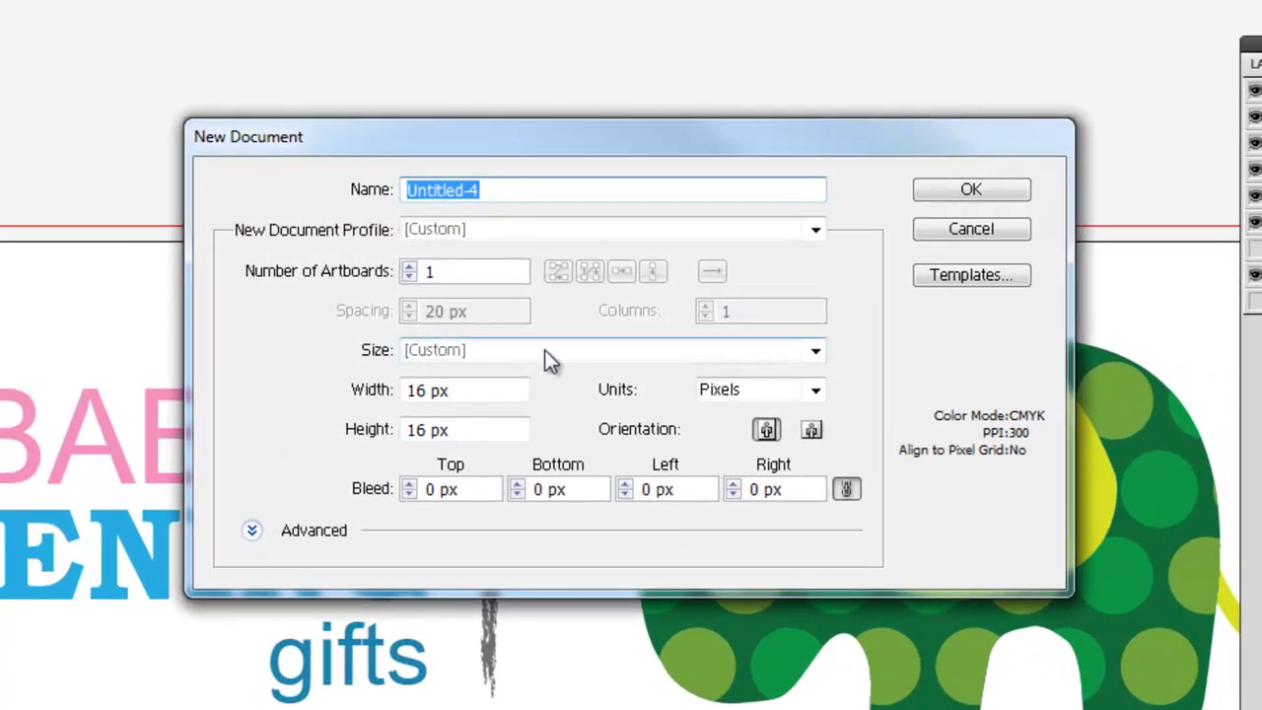
pyautogui.click(477, 401)
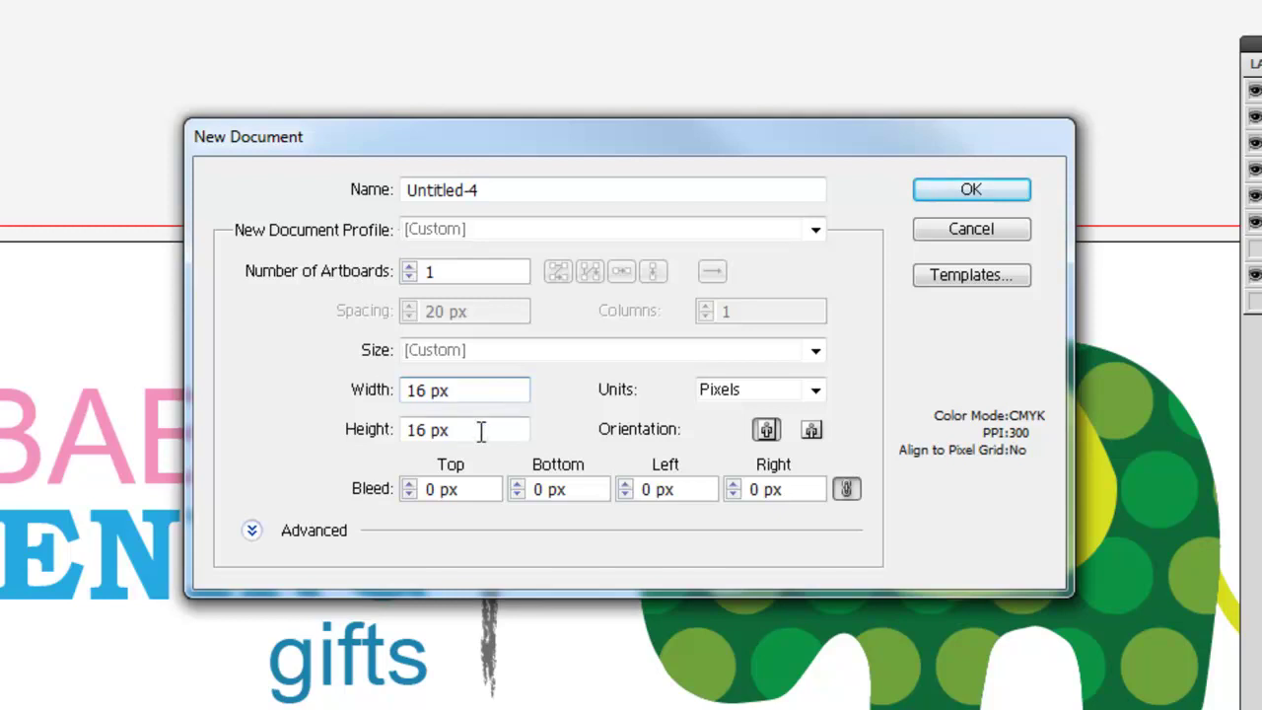
pyautogui.doubleClick(412, 391)
pyautogui.doubleClick(424, 430)
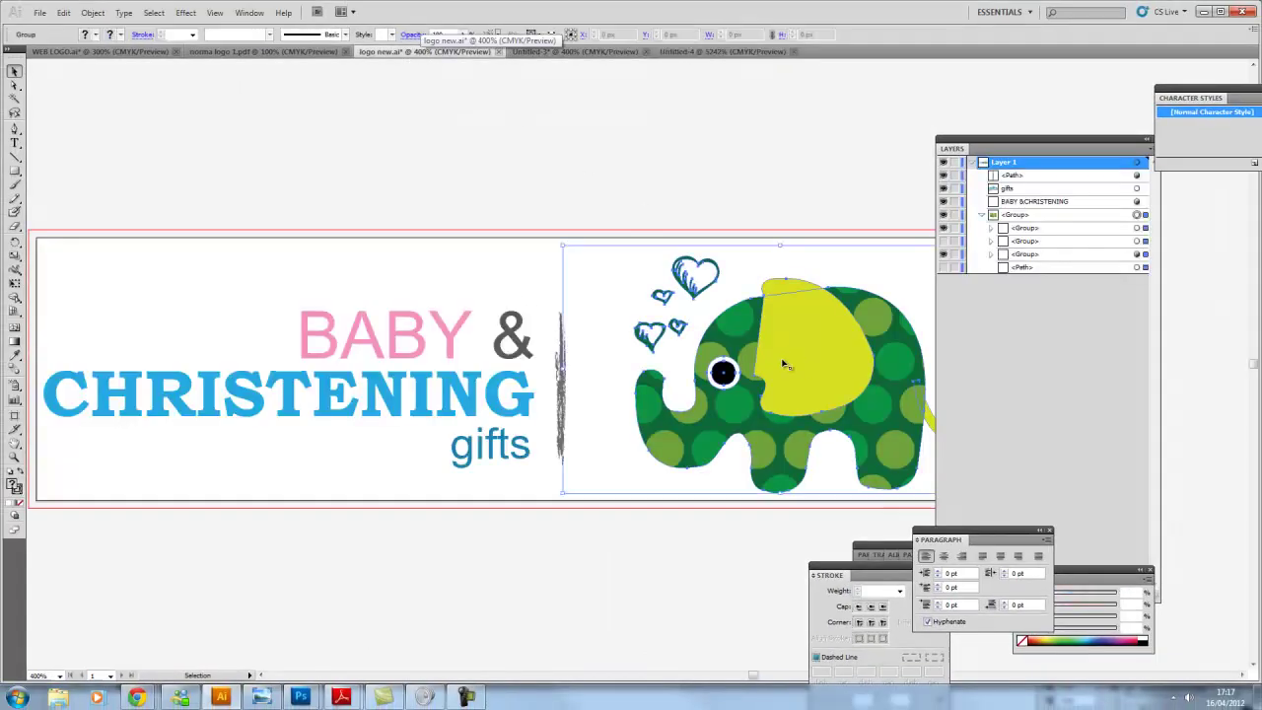
# Step: Paste the elephant logo into Untitled-4, zoom to 50%, and scale it to about 31 × 18 px
pyautogui.click(716, 51)
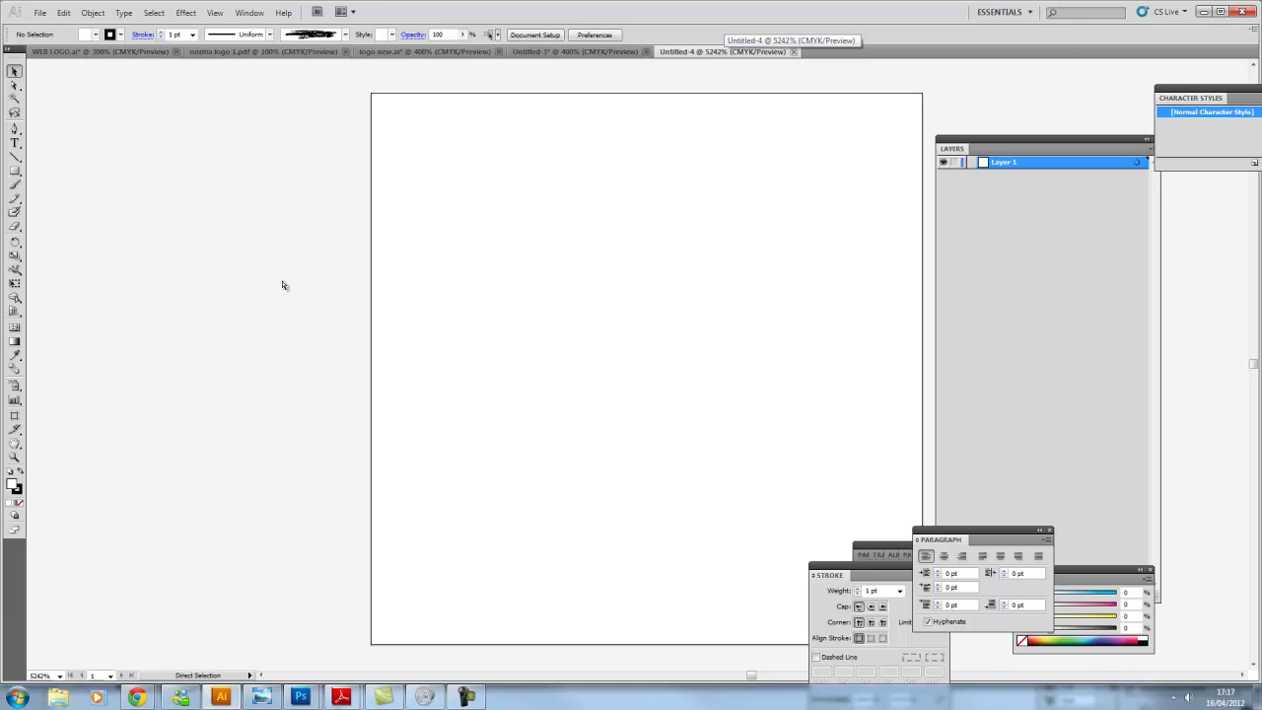
pyautogui.hotkey('ctrl', 'v')
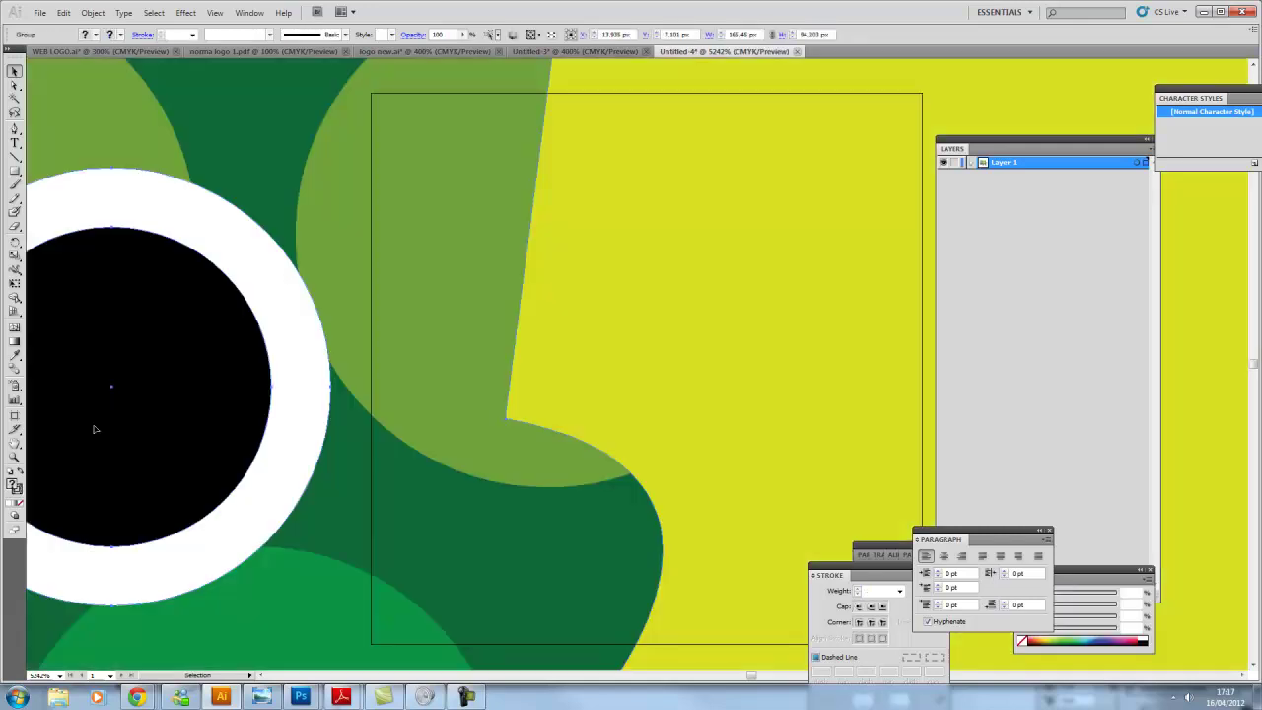
pyautogui.click(59, 677)
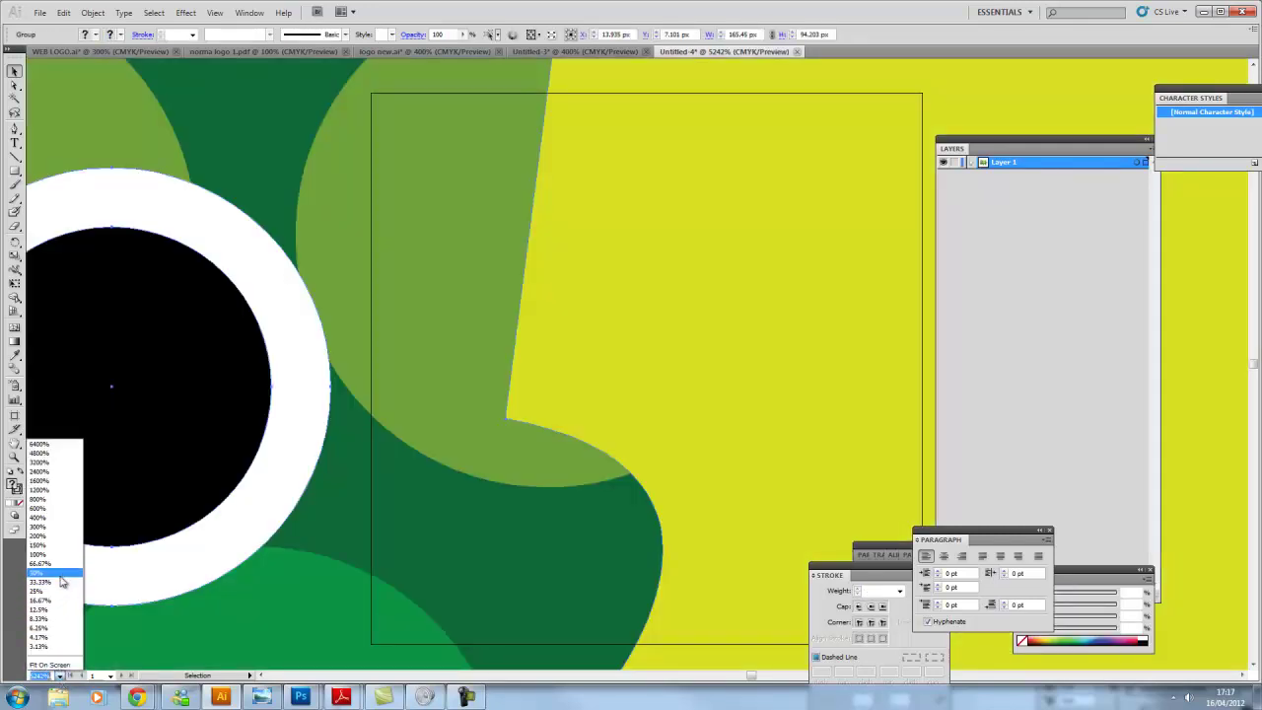
pyautogui.click(58, 573)
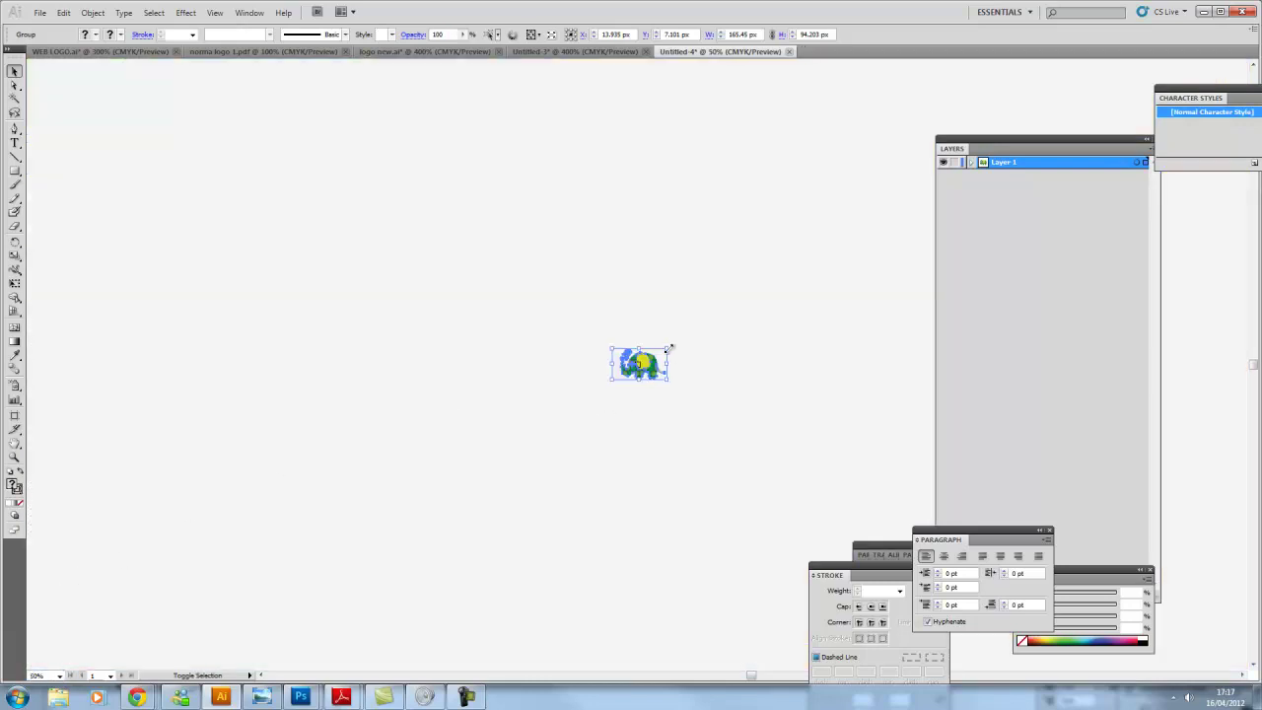
pyautogui.moveTo(667, 348); pyautogui.dragTo(636, 364)
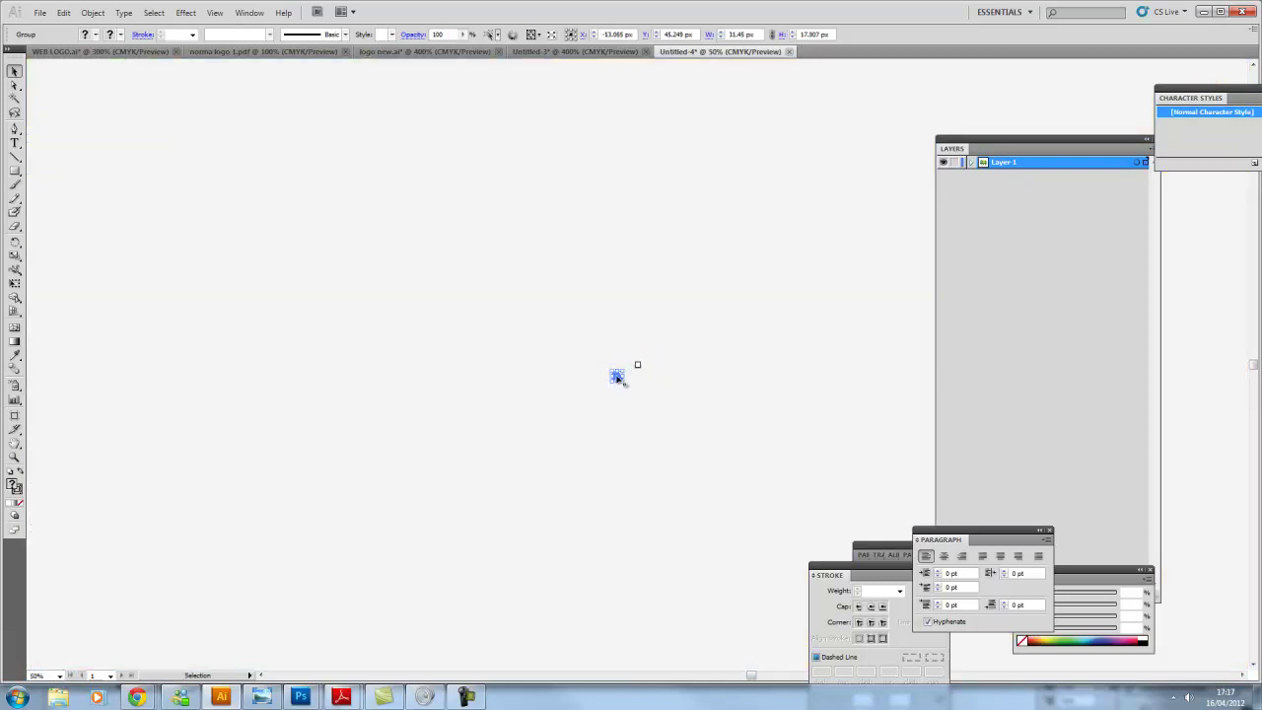
# Step: Zoom in with the Zoom tool until the tiny elephant fills the view
pyautogui.click(14, 456)
pyautogui.click(639, 340)
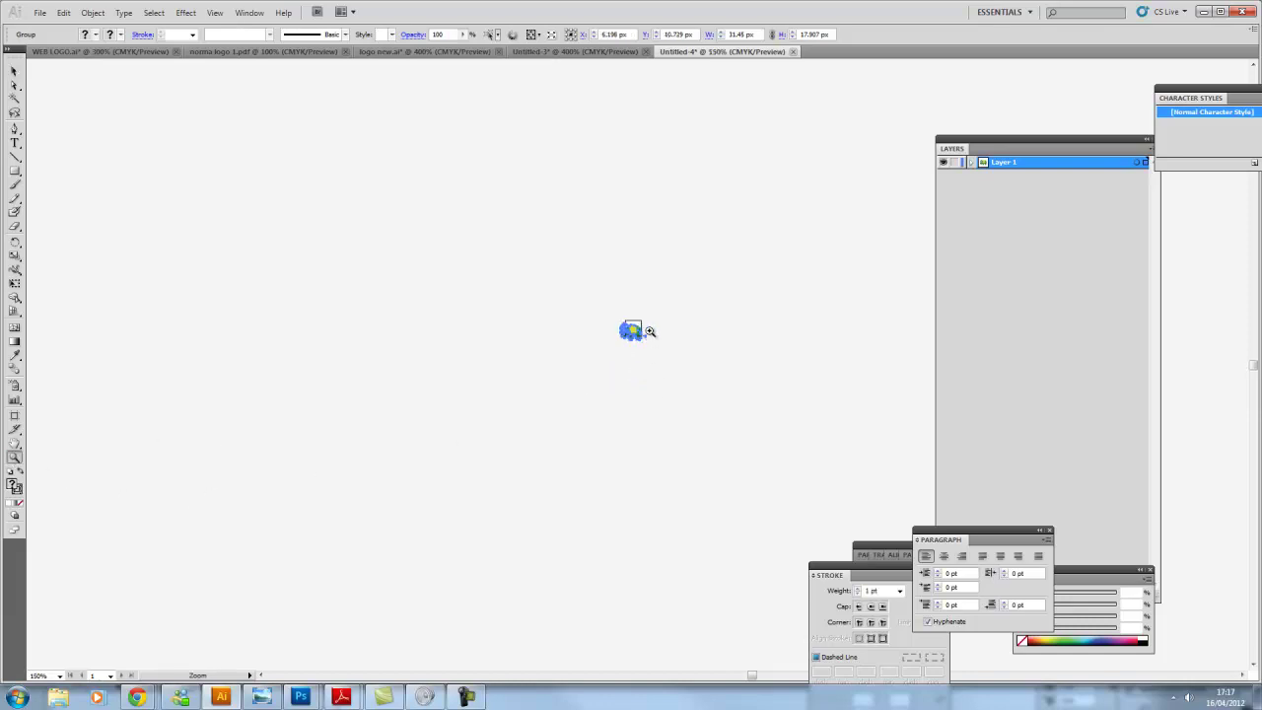
pyautogui.click(631, 380)
pyautogui.click(639, 439)
pyautogui.click(611, 355)
pyautogui.click(601, 357)
pyautogui.click(592, 362)
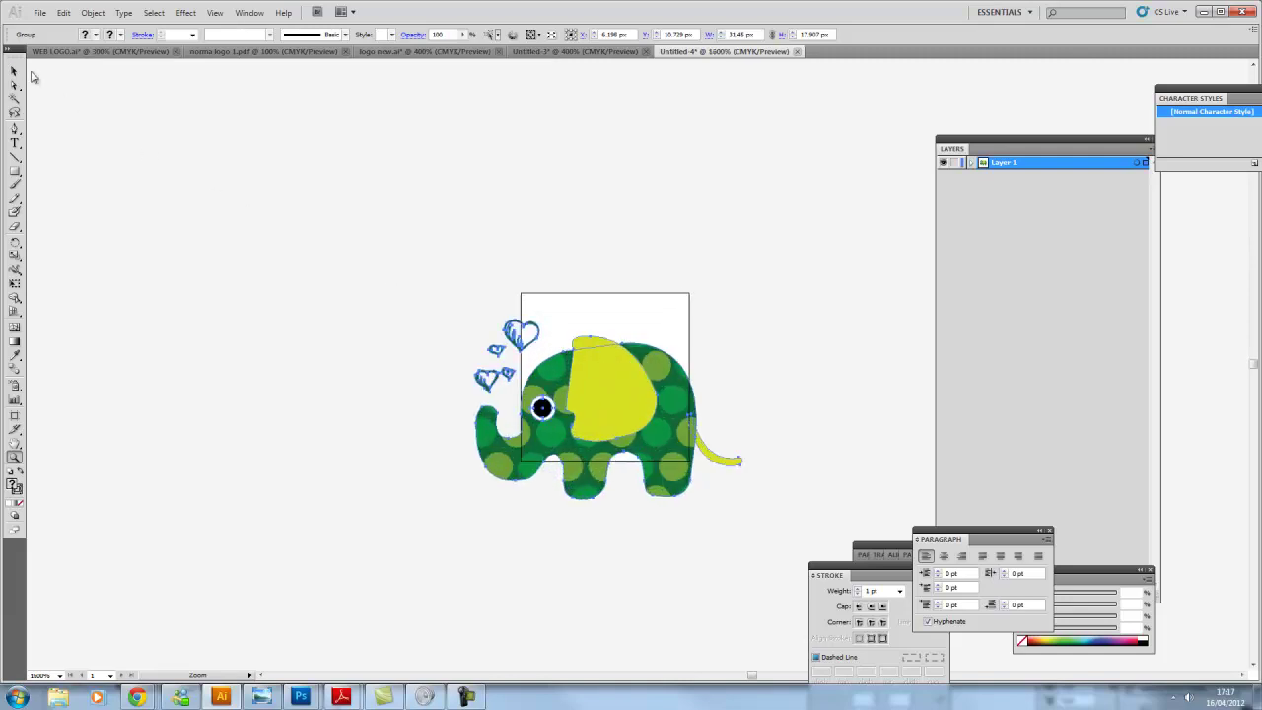
# Step: Resize the elephant to about 10.6 × 10.6 px inside the 16 px artboard, then deselect it
pyautogui.click(15, 71)
pyautogui.moveTo(749, 313); pyautogui.dragTo(636, 377)
pyautogui.moveTo(576, 422); pyautogui.dragTo(639, 355)
pyautogui.moveTo(698, 311); pyautogui.dragTo(680, 326)
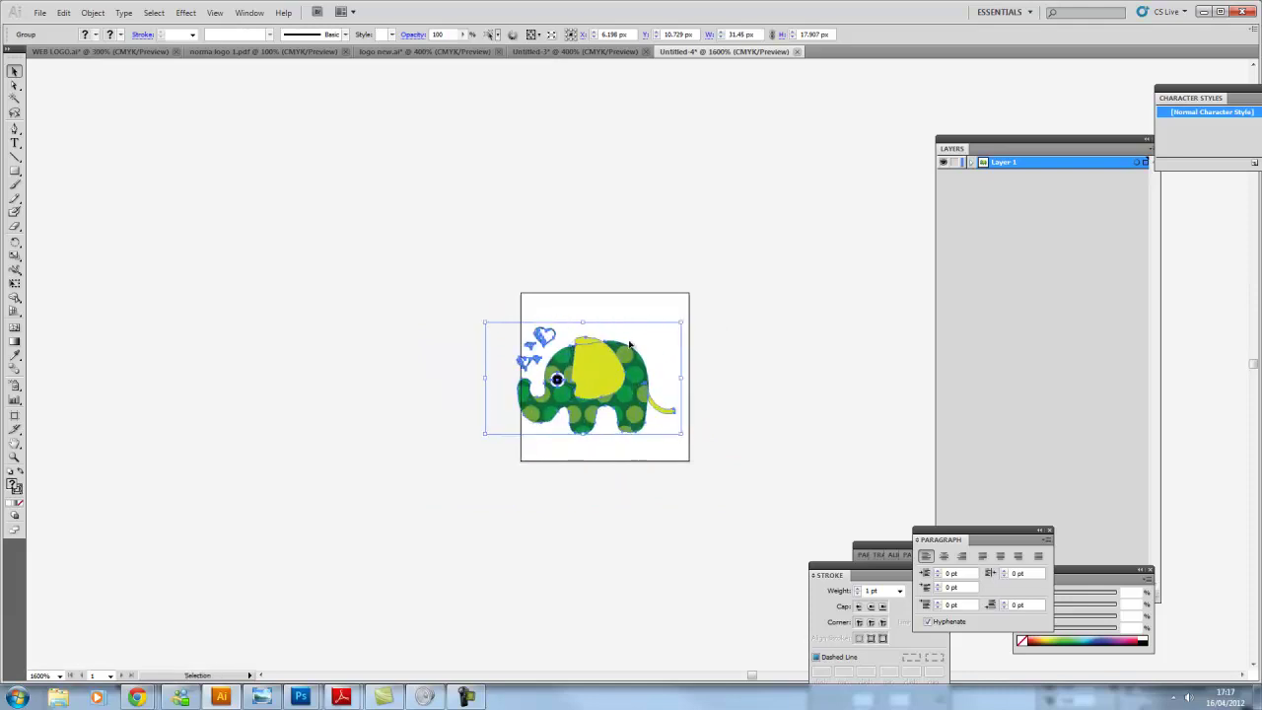
pyautogui.moveTo(607, 369); pyautogui.dragTo(616, 363)
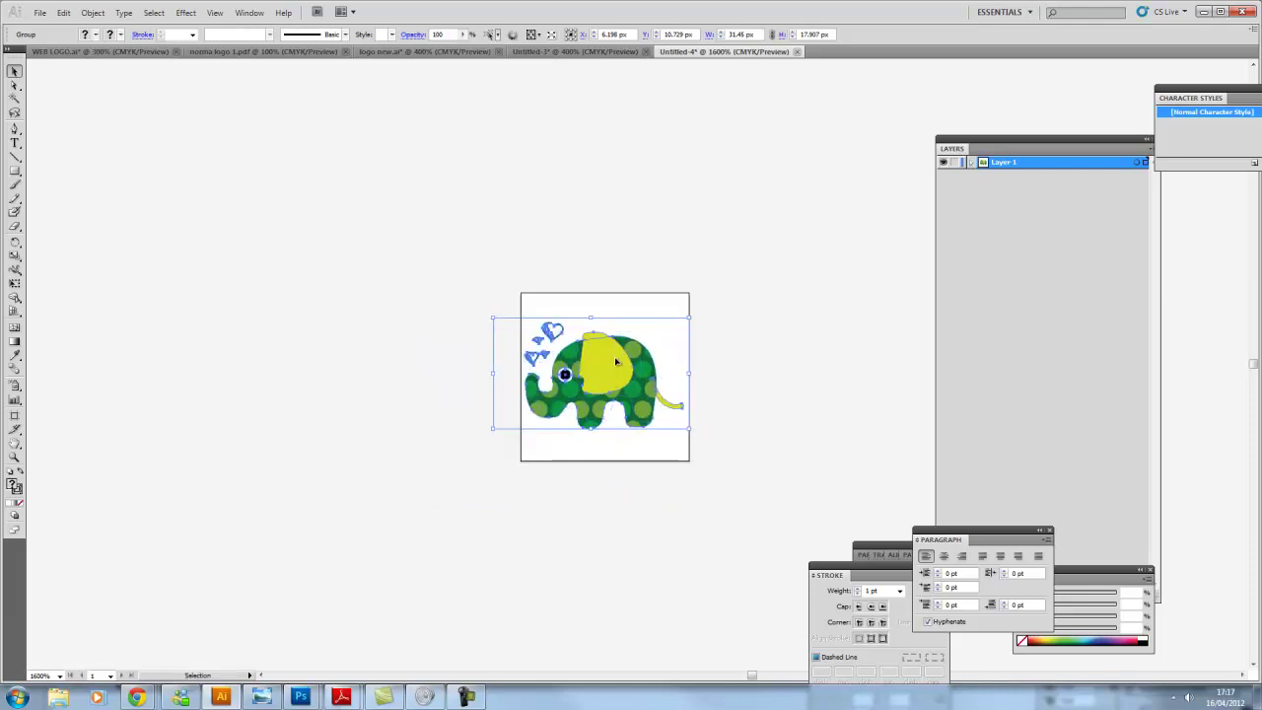
pyautogui.click(744, 404)
# Step: Export the artboard with Save for Web & Devices as PNG-24 ico_elephant.png, replacing the old file
pyautogui.click(40, 12)
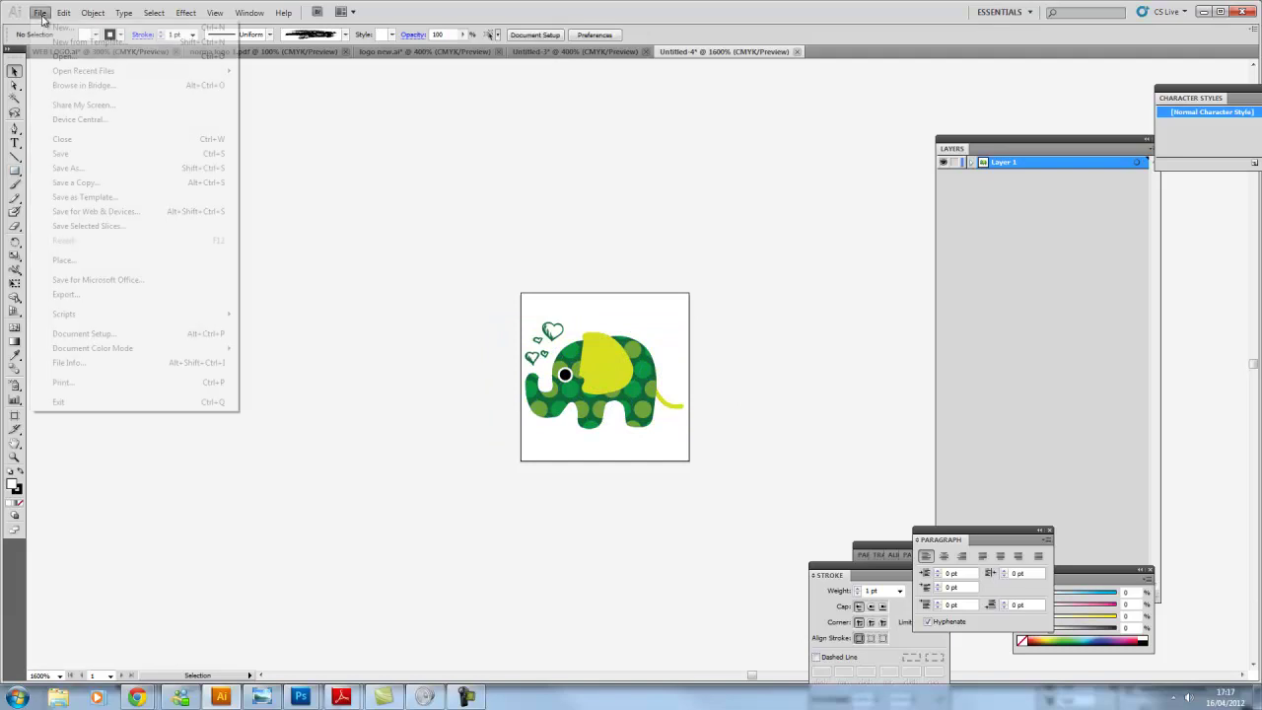
pyautogui.click(101, 209)
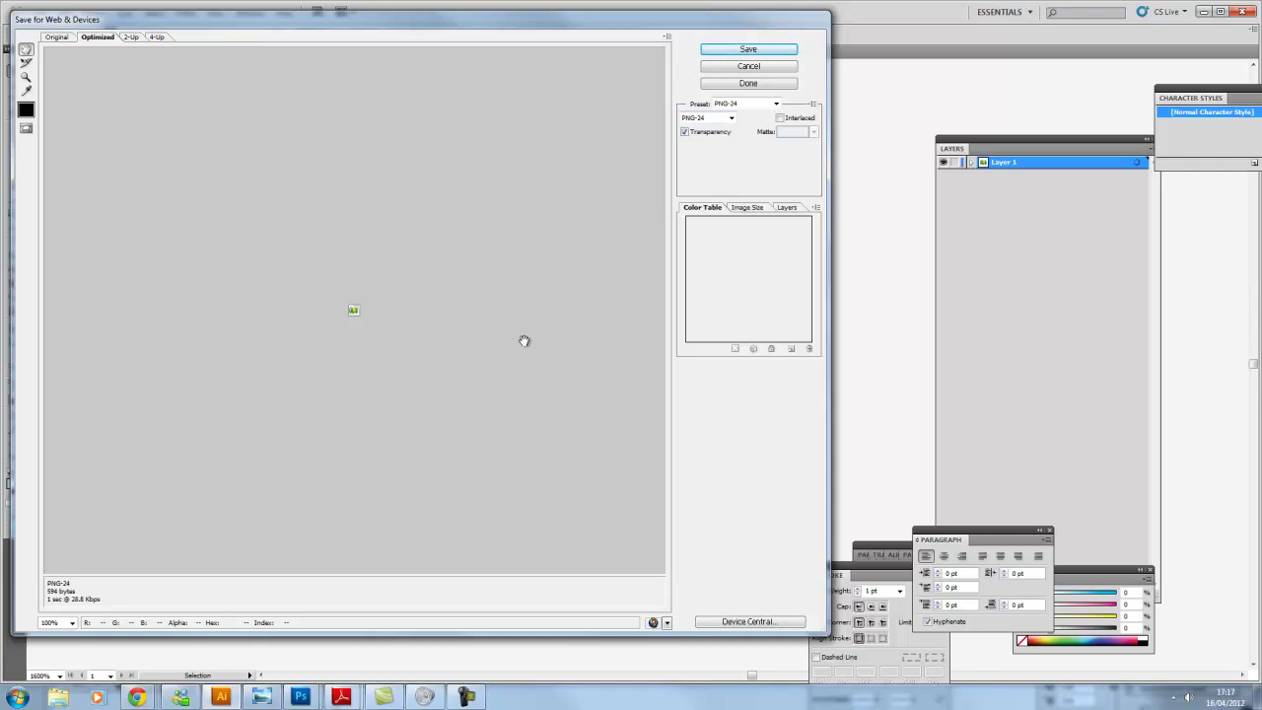
pyautogui.click(749, 50)
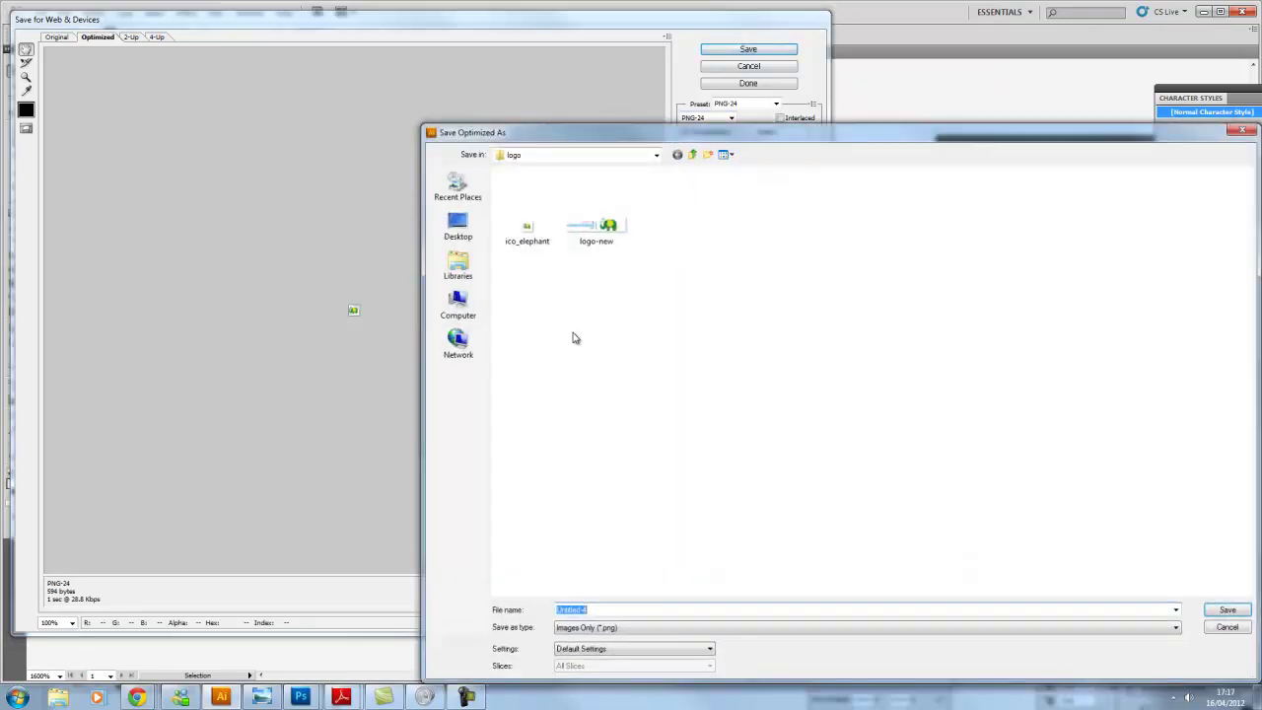
pyautogui.click(531, 229)
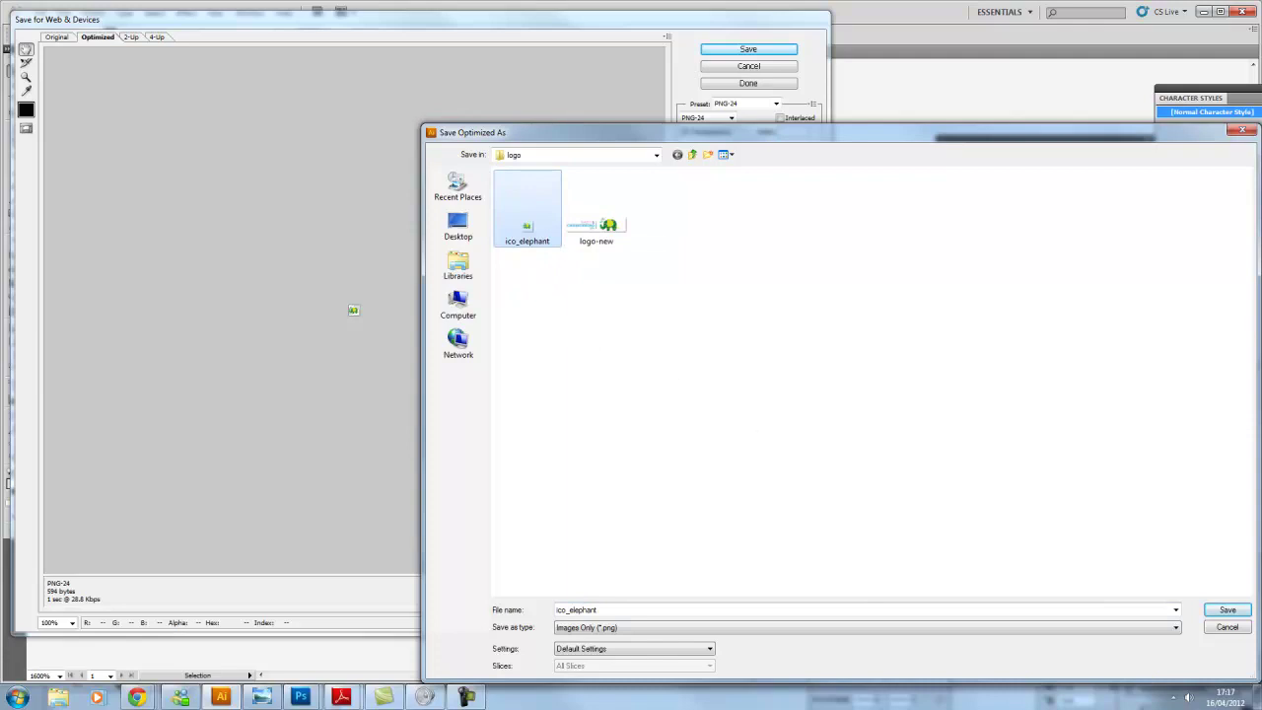
pyautogui.click(1239, 613)
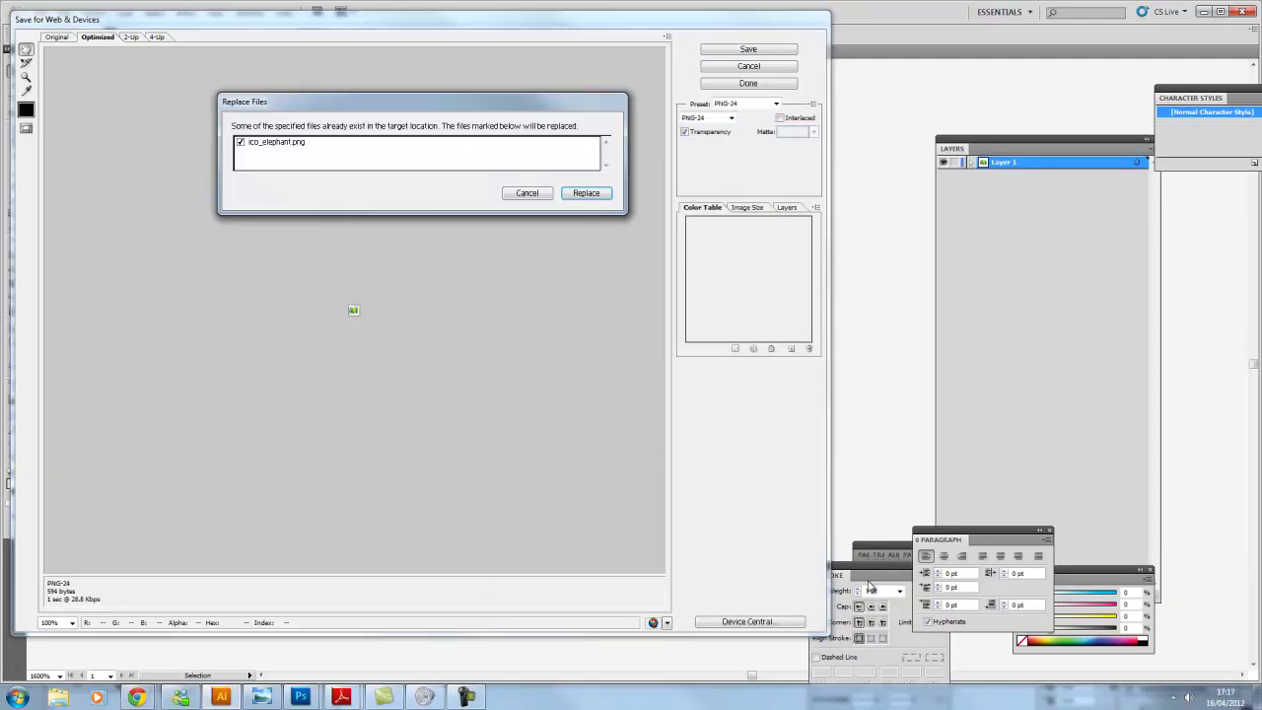
pyautogui.click(579, 194)
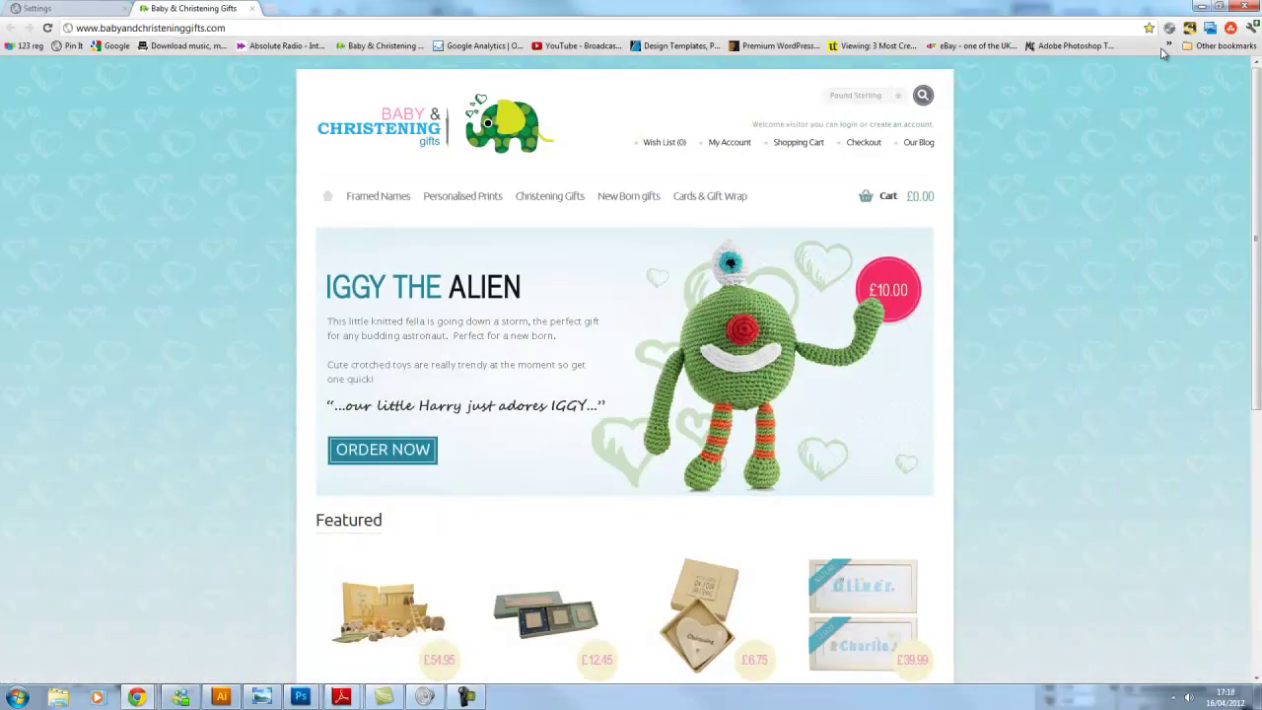
# Step: Go back to the admin settings and open the default store's Image tab with its logo and icon
pyautogui.click(63, 8)
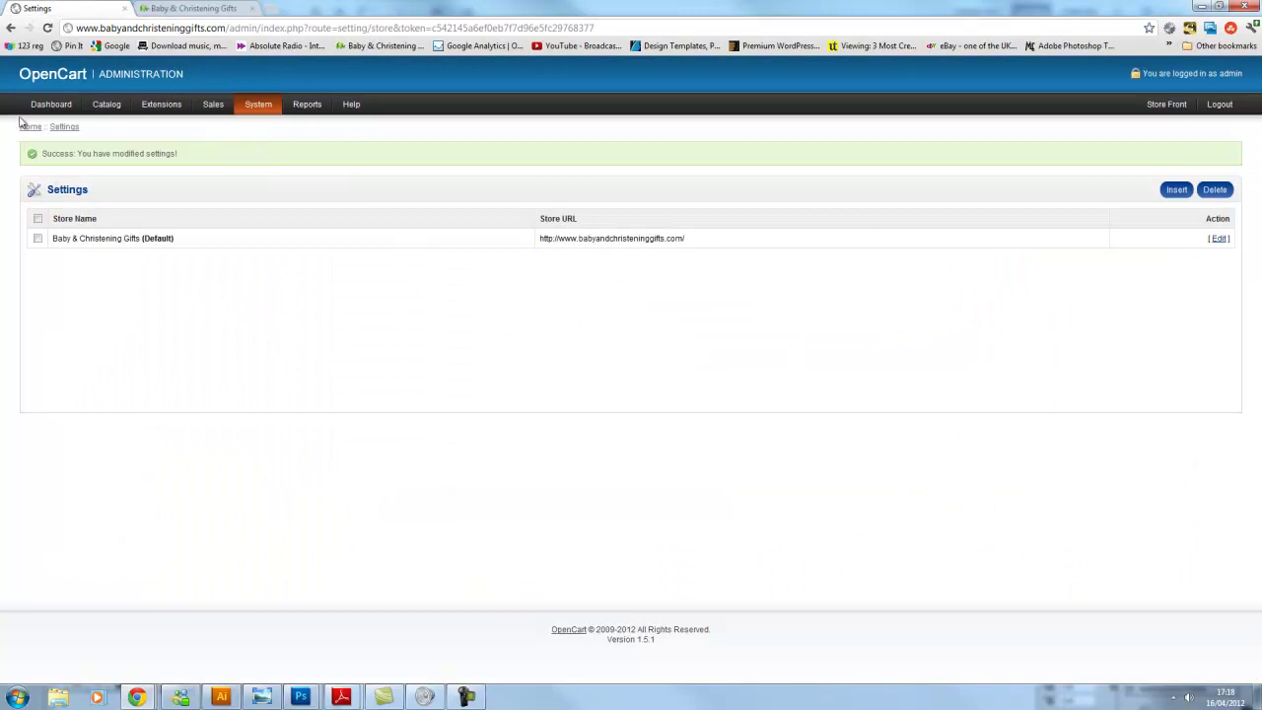
pyautogui.moveTo(251, 110)
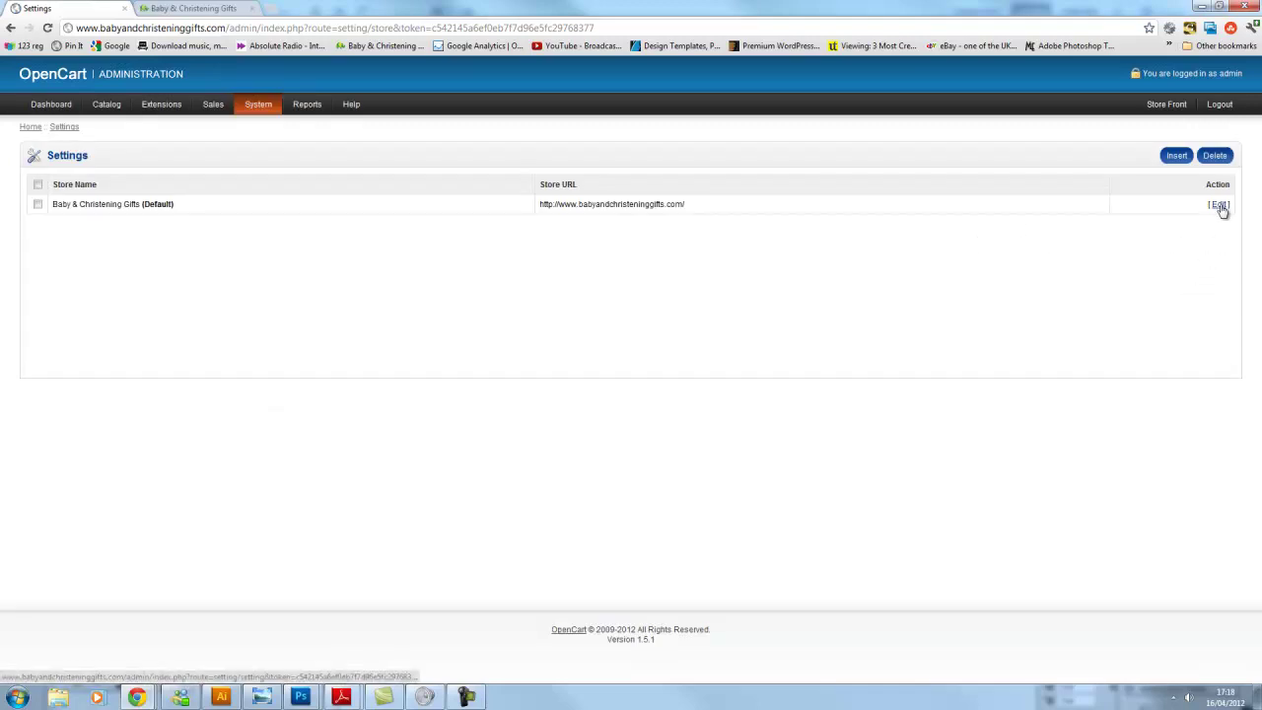
pyautogui.click(1219, 205)
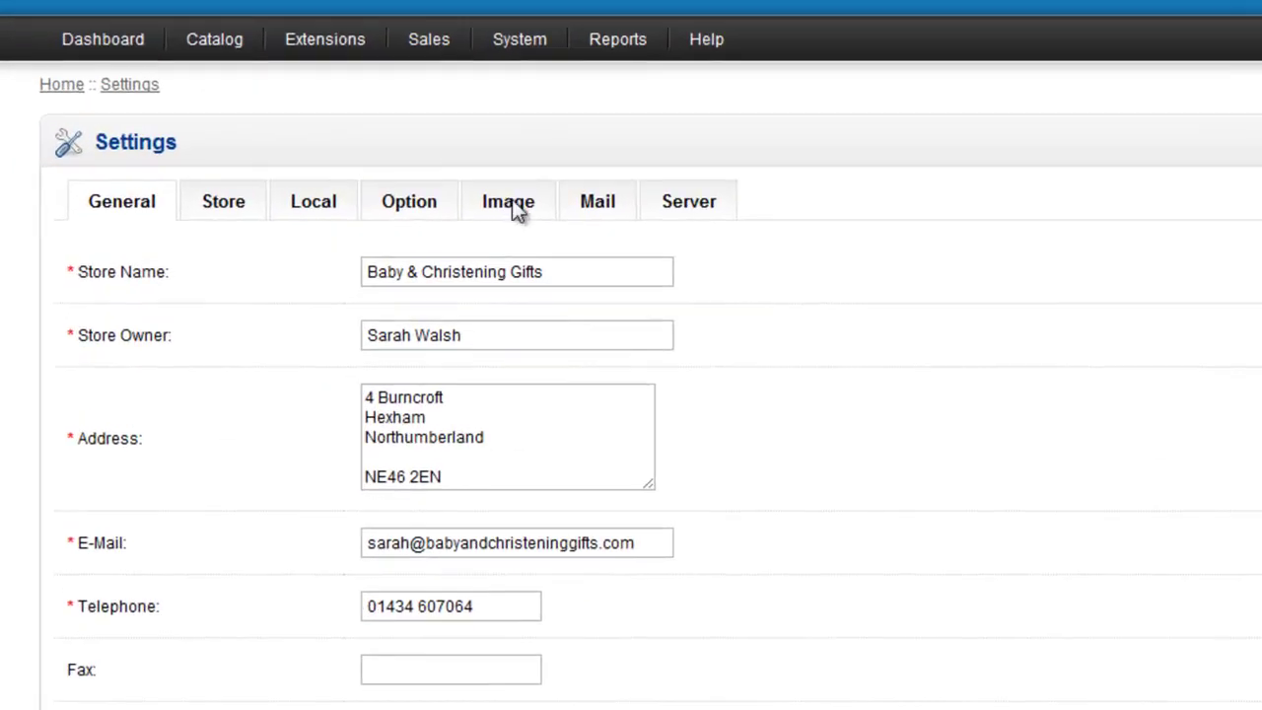
pyautogui.click(517, 210)
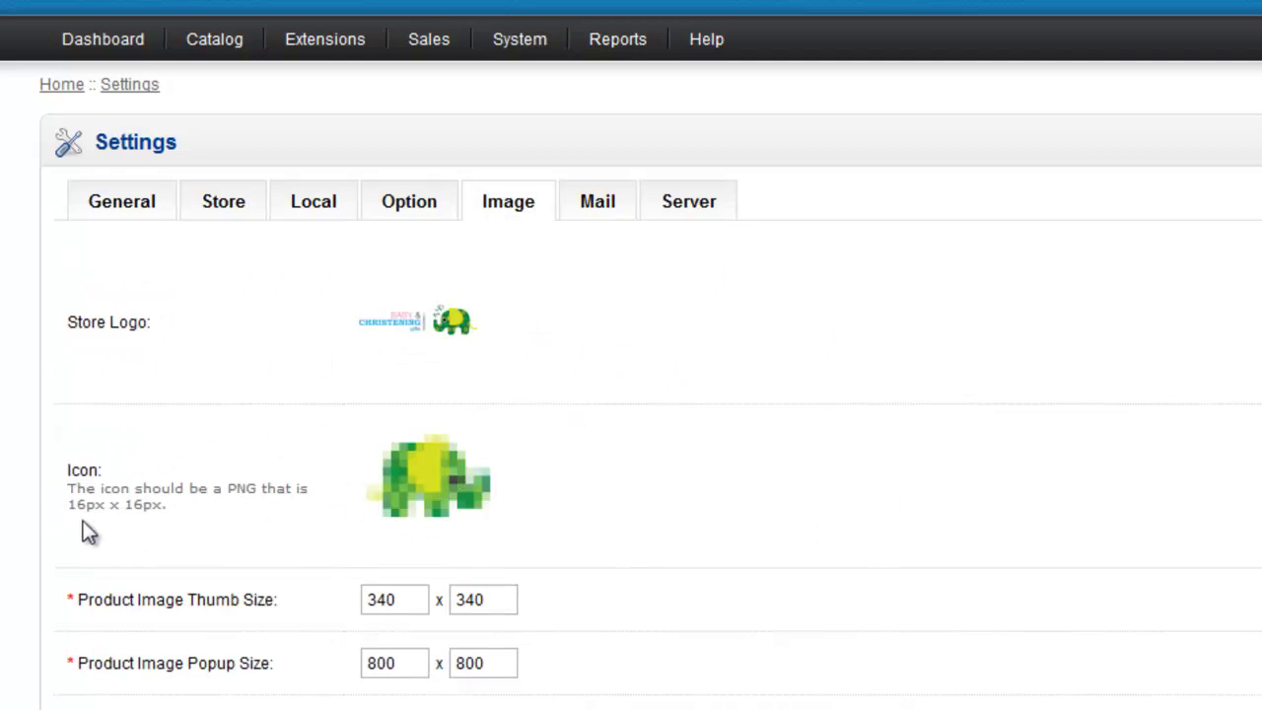
# Step: Upload ico_elephant from the logo folder into the Image Manager to use as the store icon
pyautogui.click(440, 505)
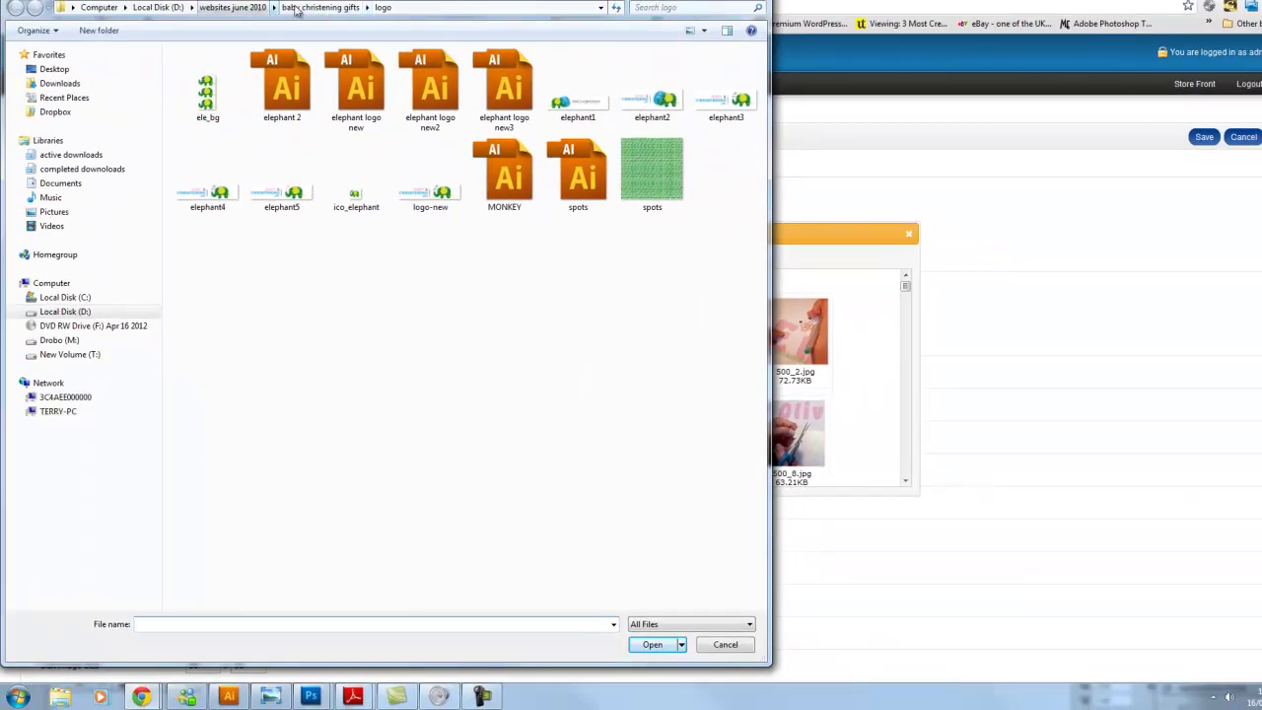
pyautogui.click(318, 8)
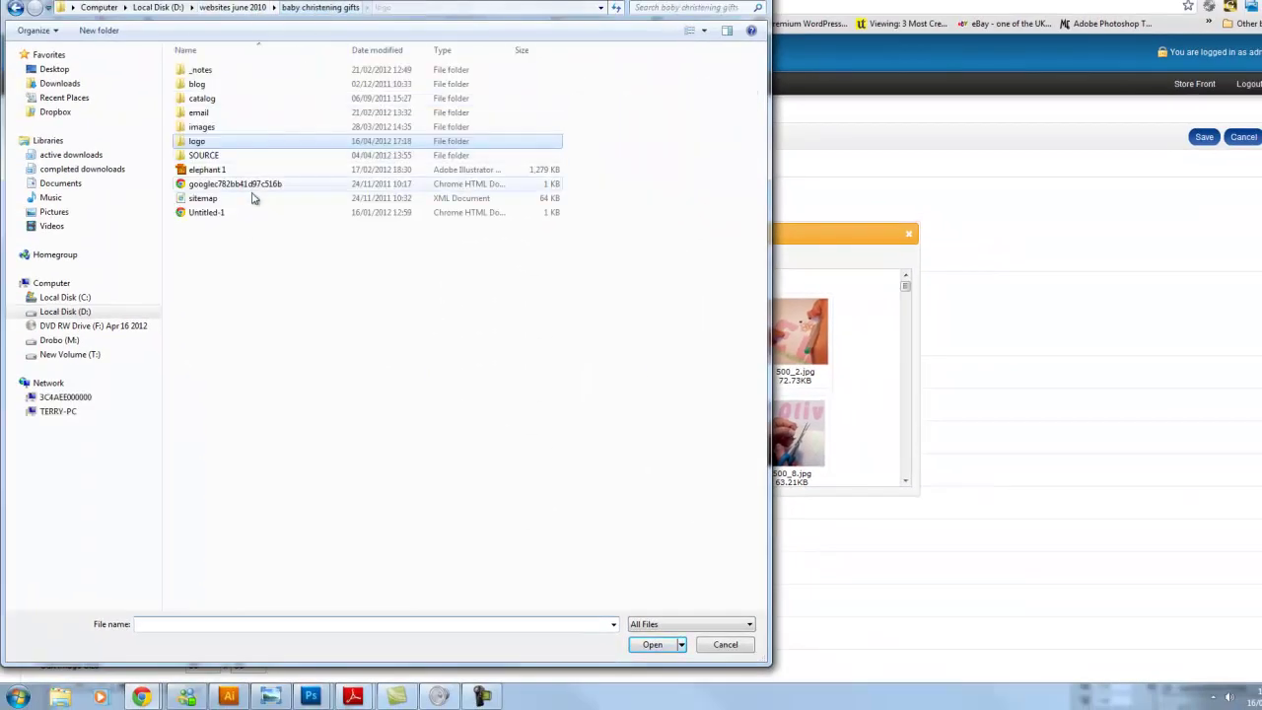
pyautogui.doubleClick(207, 145)
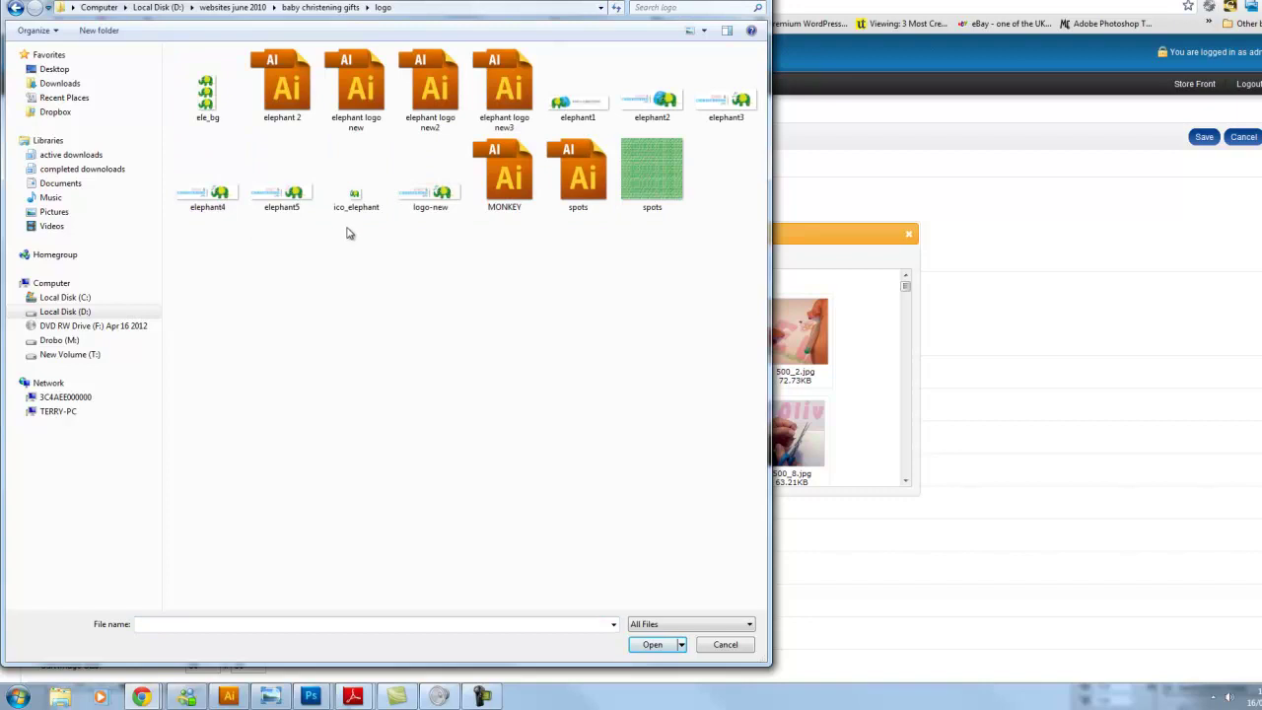
pyautogui.click(355, 198)
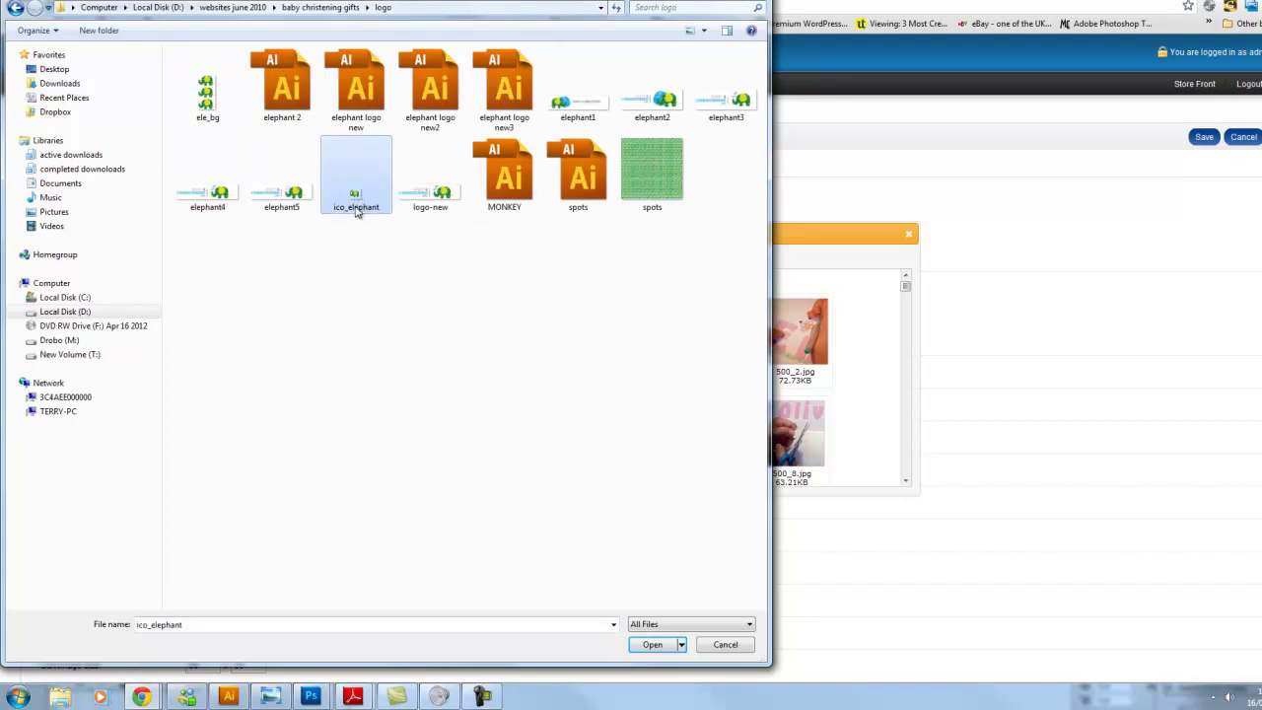
pyautogui.doubleClick(357, 197)
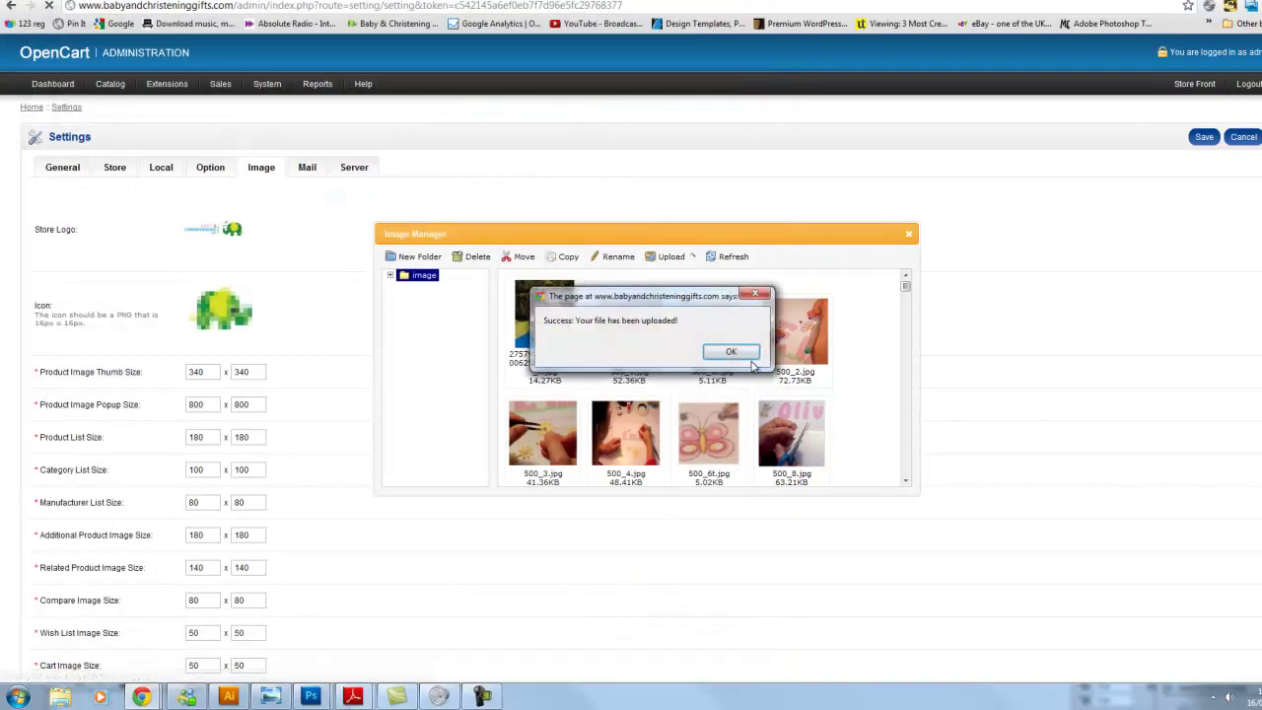
pyautogui.click(726, 349)
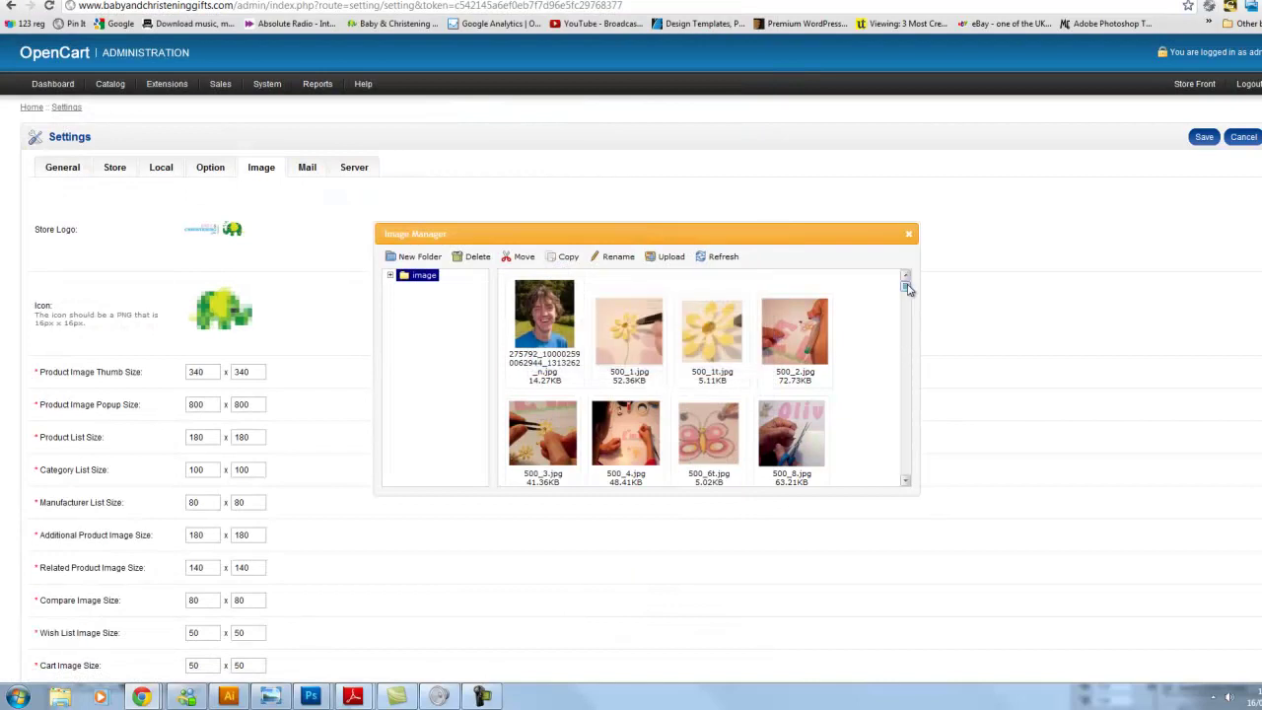
pyautogui.moveTo(906, 284); pyautogui.dragTo(913, 368)
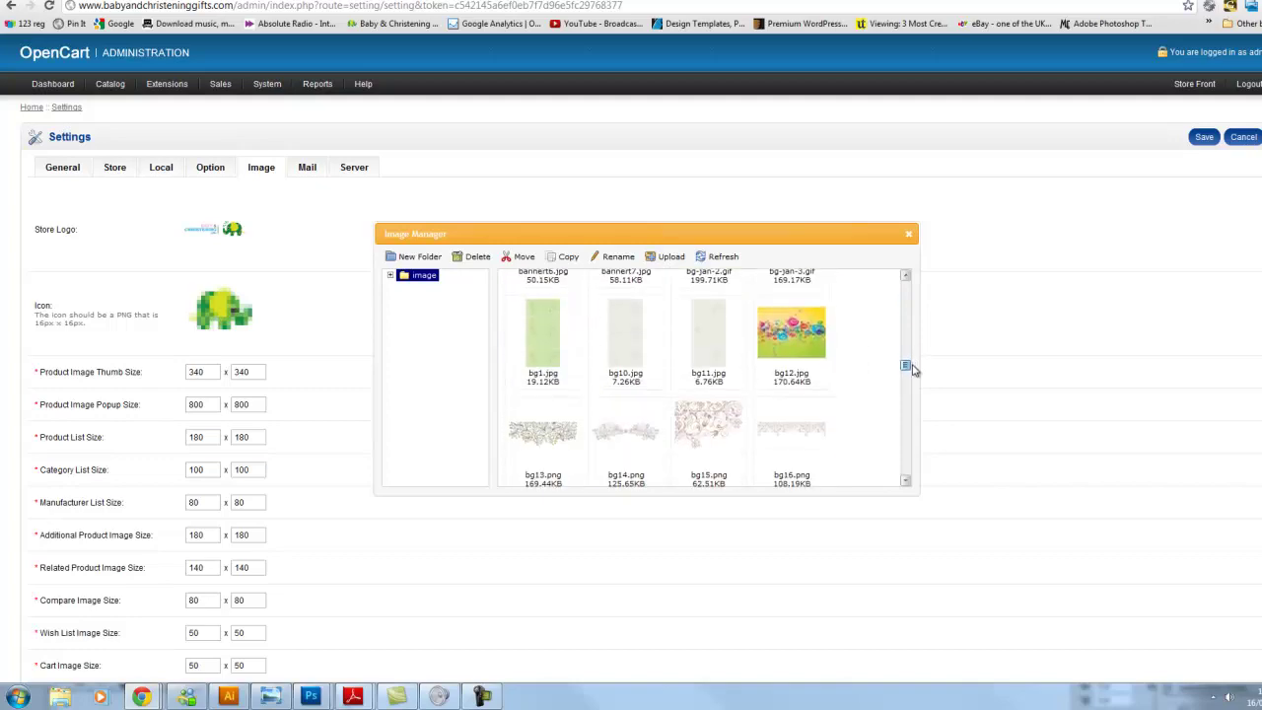